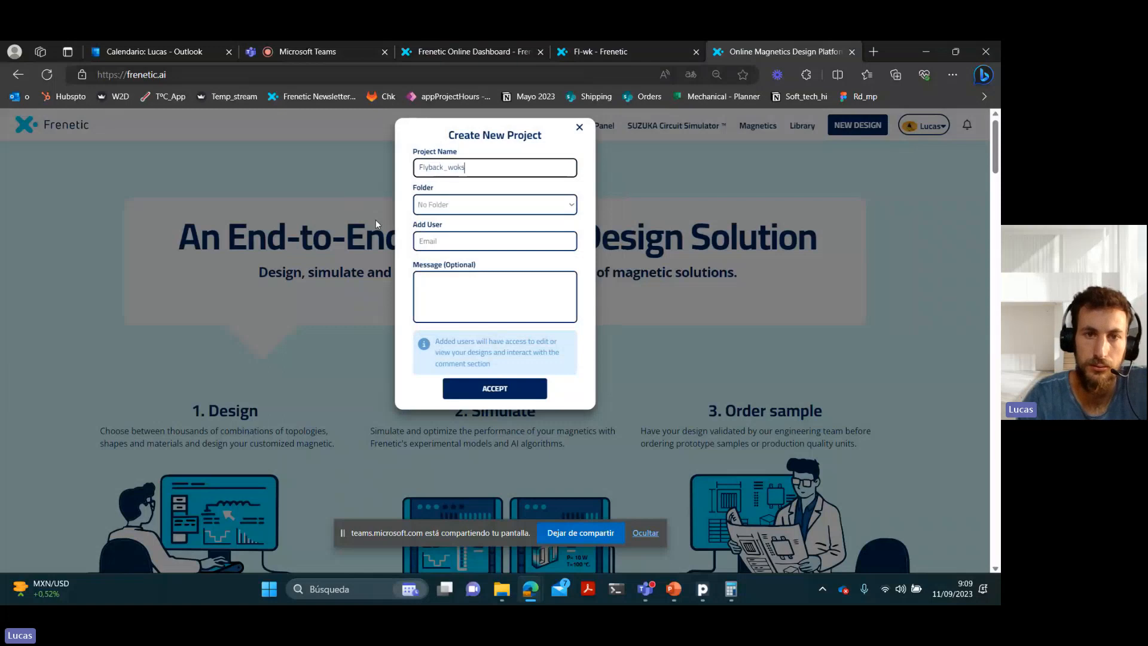
# Name the new project Flyback_workshop and create it.
pyautogui.press('BackSpace')
pyautogui.press('BackSpace')
pyautogui.press('BackSpace')
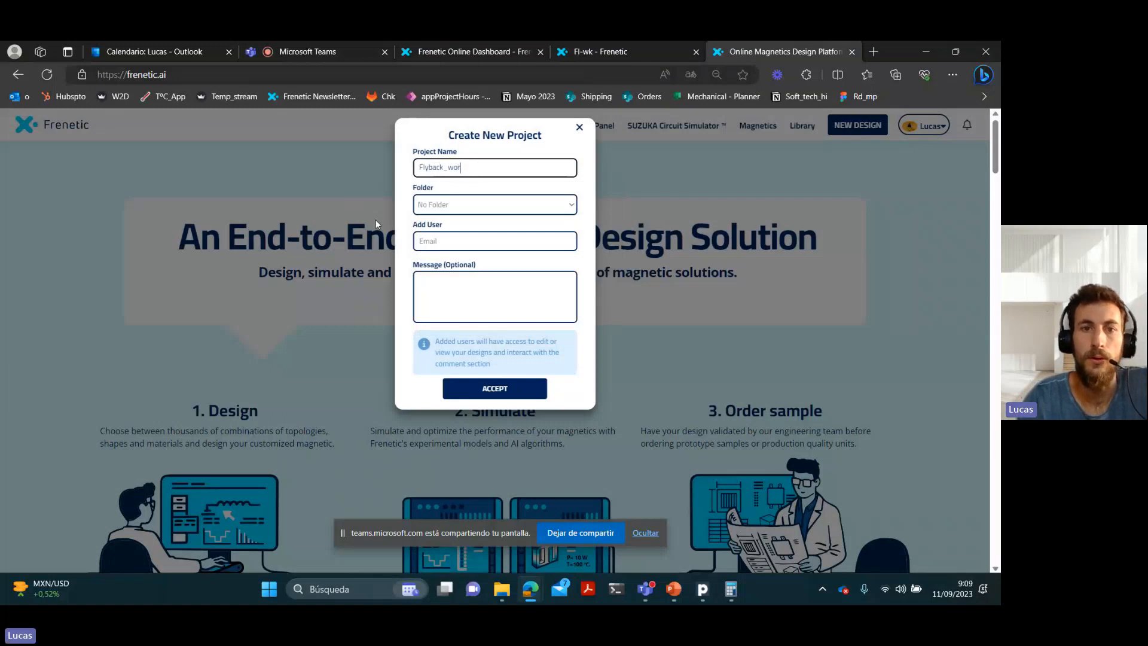
pyautogui.write('rkshop')
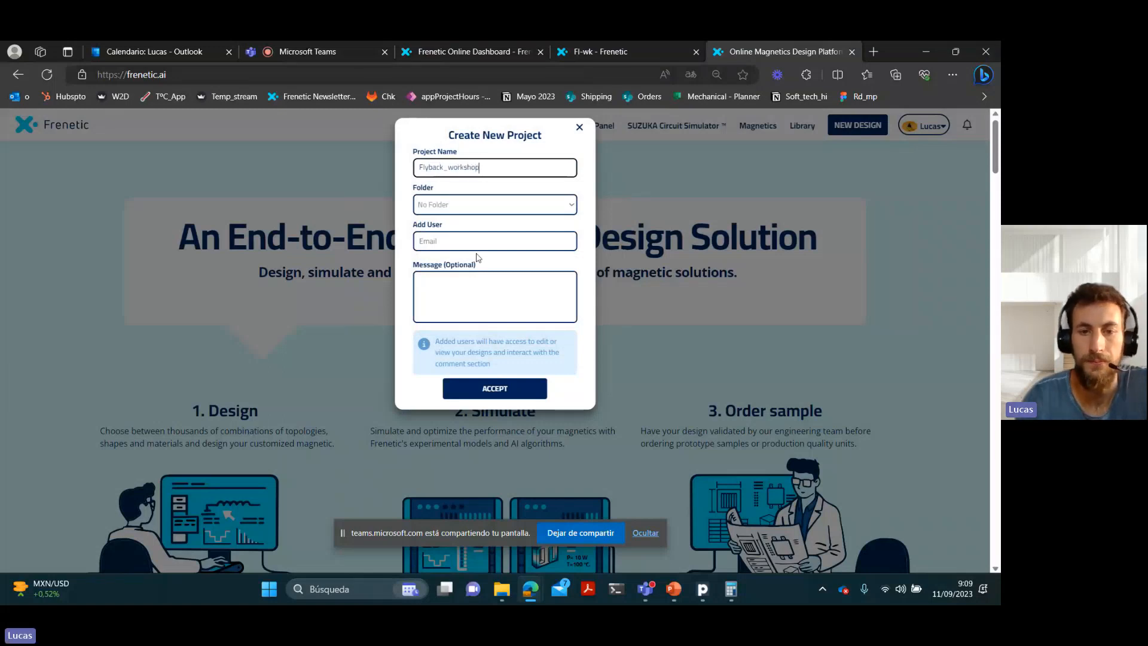
pyautogui.click(521, 389)
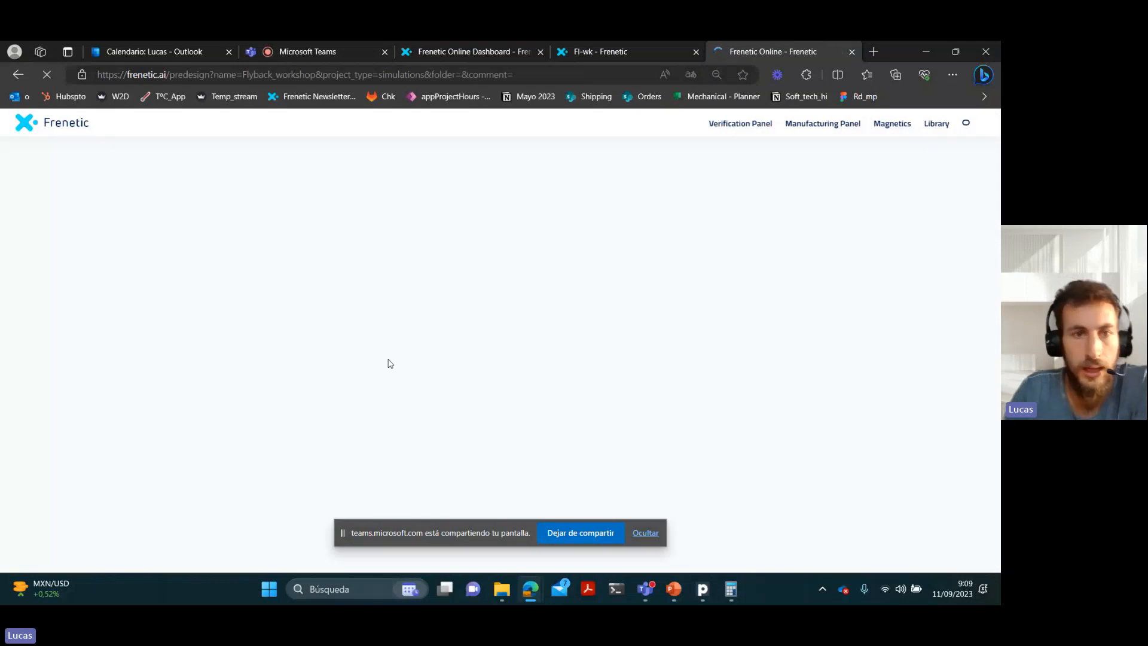
# Choose Flyback as the project's magnetic component and continue to the design page.
pyautogui.click(599, 369)
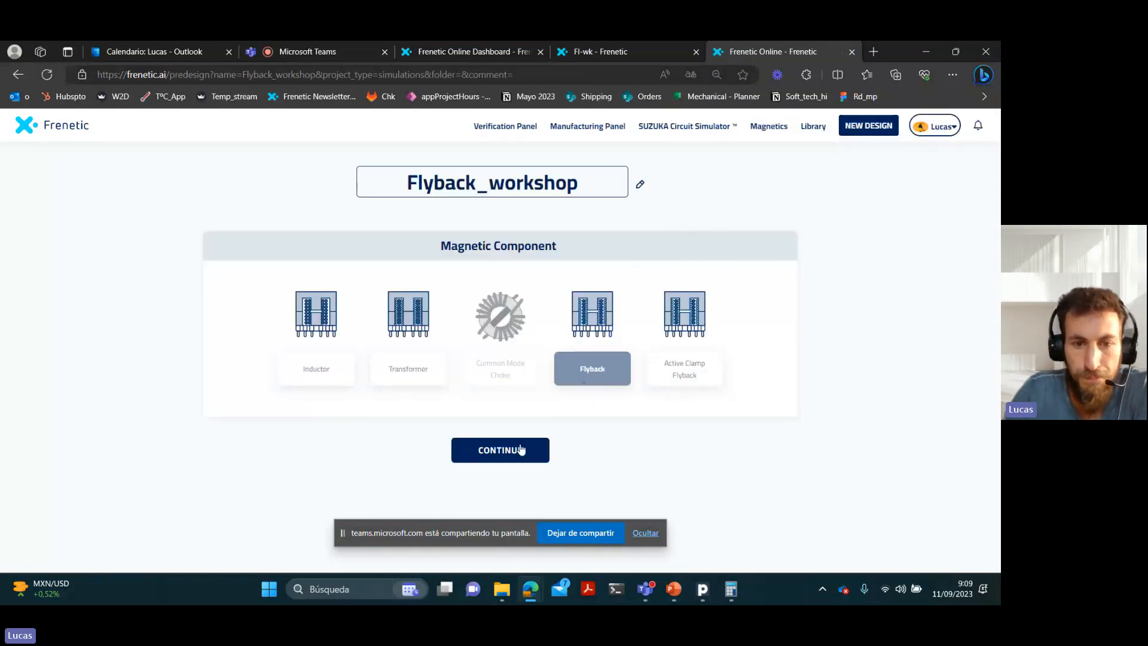
pyautogui.click(646, 532)
pyautogui.click(500, 450)
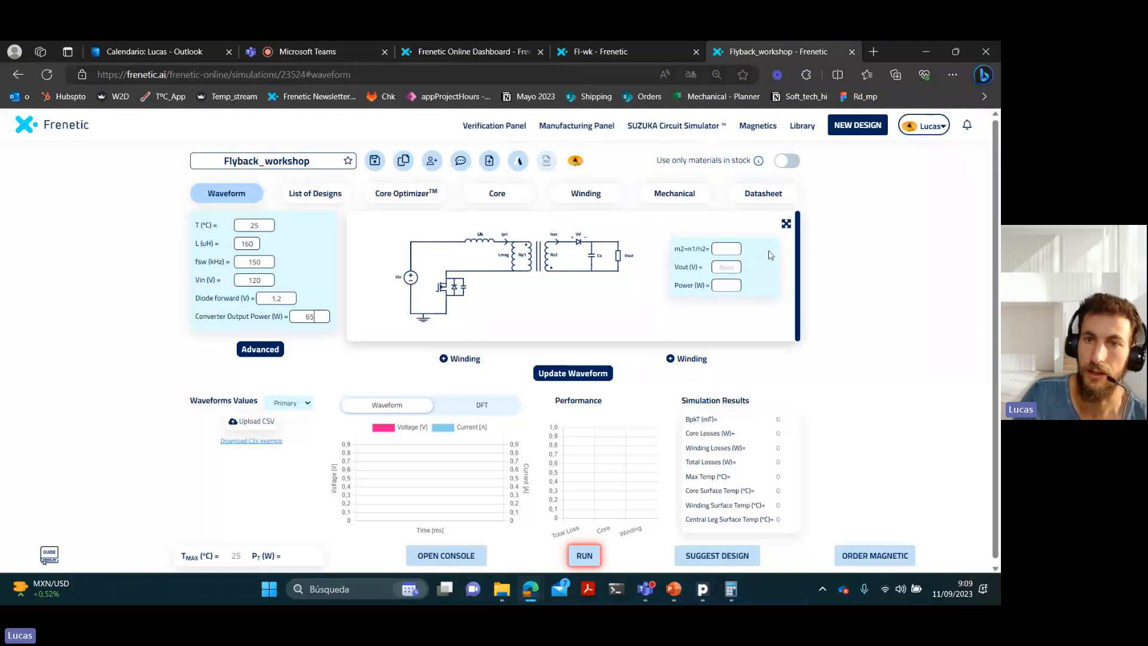
# Set the turns ratio n1/n2 to 6, the output voltage to 20 V and the winding power to 65 W, and update the waveform.
pyautogui.write('6')
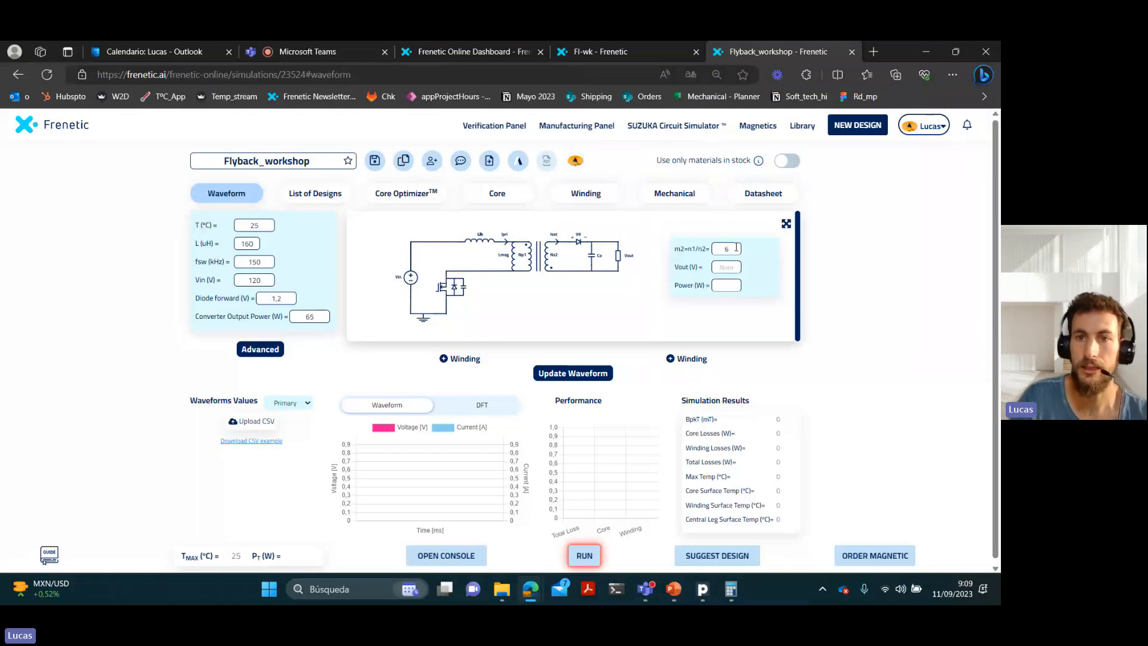
pyautogui.click(734, 272)
pyautogui.write('20')
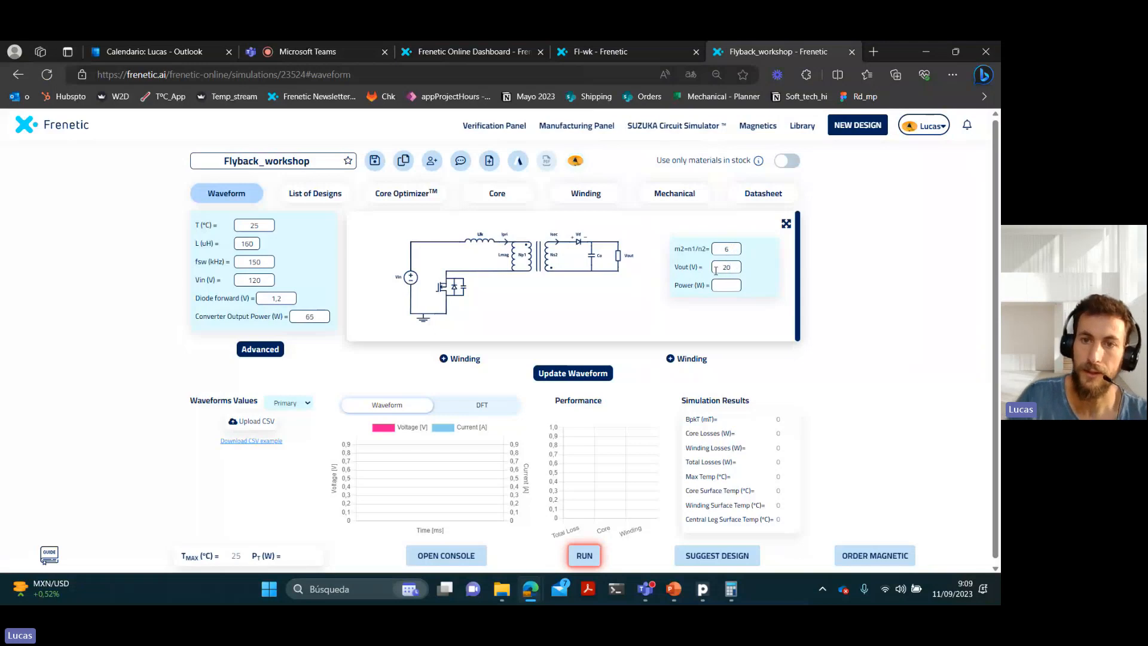
pyautogui.click(573, 373)
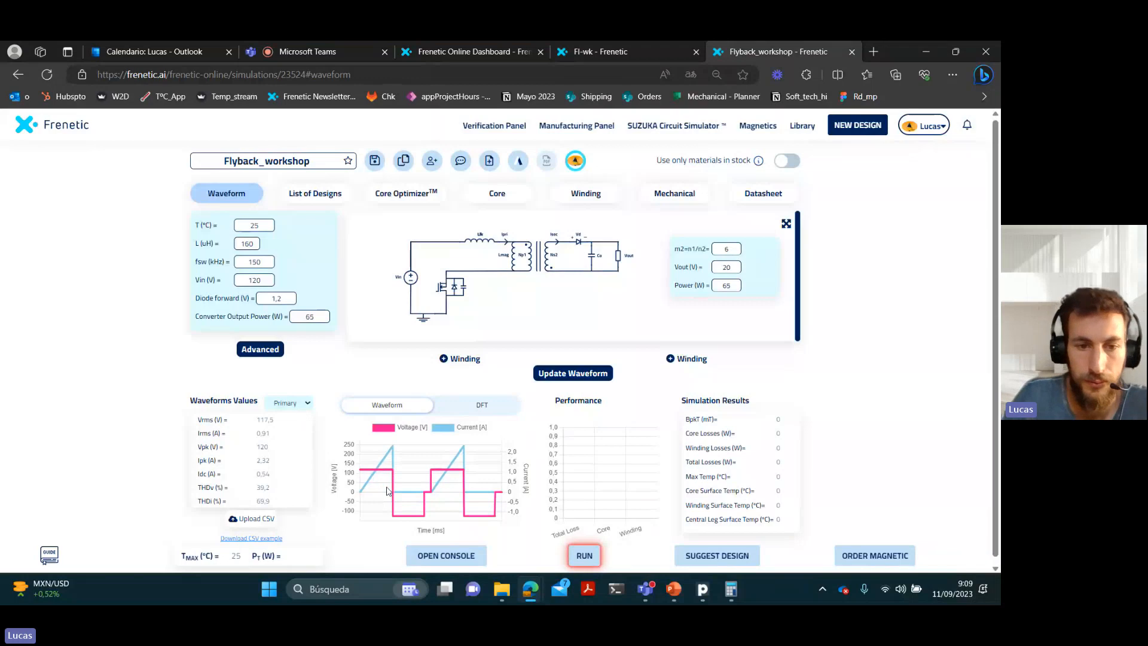
# Review the secondary winding's waveform values and plot, and return to the primary winding's.
pyautogui.click(293, 404)
pyautogui.click(292, 432)
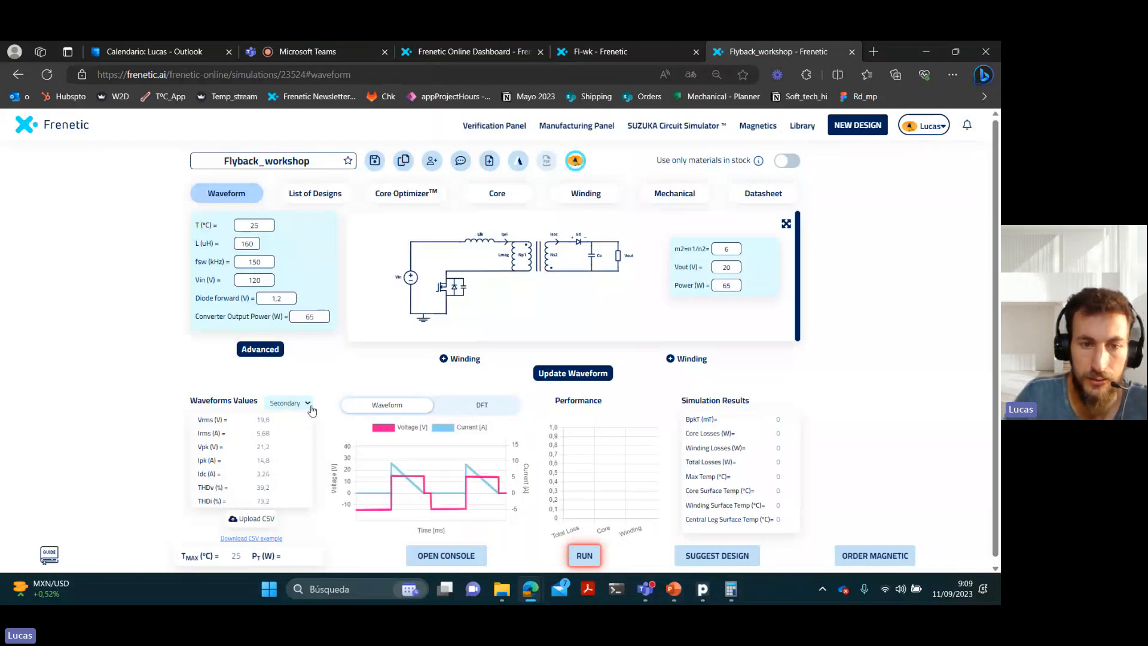
pyautogui.click(299, 404)
pyautogui.click(298, 419)
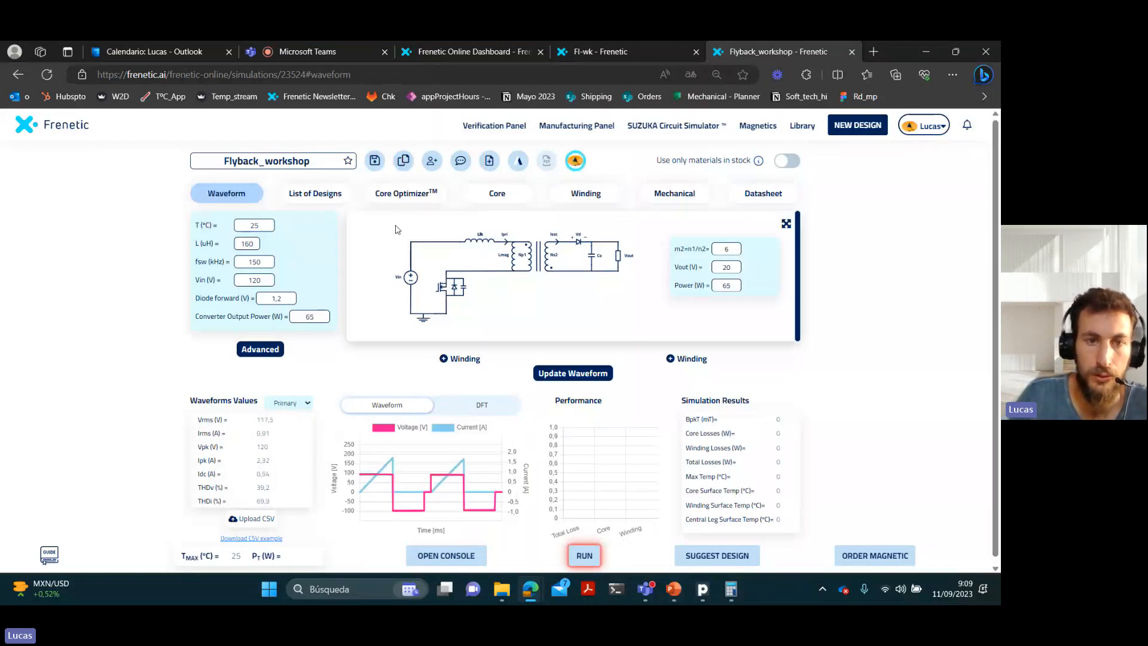
# Open the Core Optimizer and set the Bpeak limit to 300 mT.
pyautogui.click(411, 196)
pyautogui.scroll(-1, 359, 269)
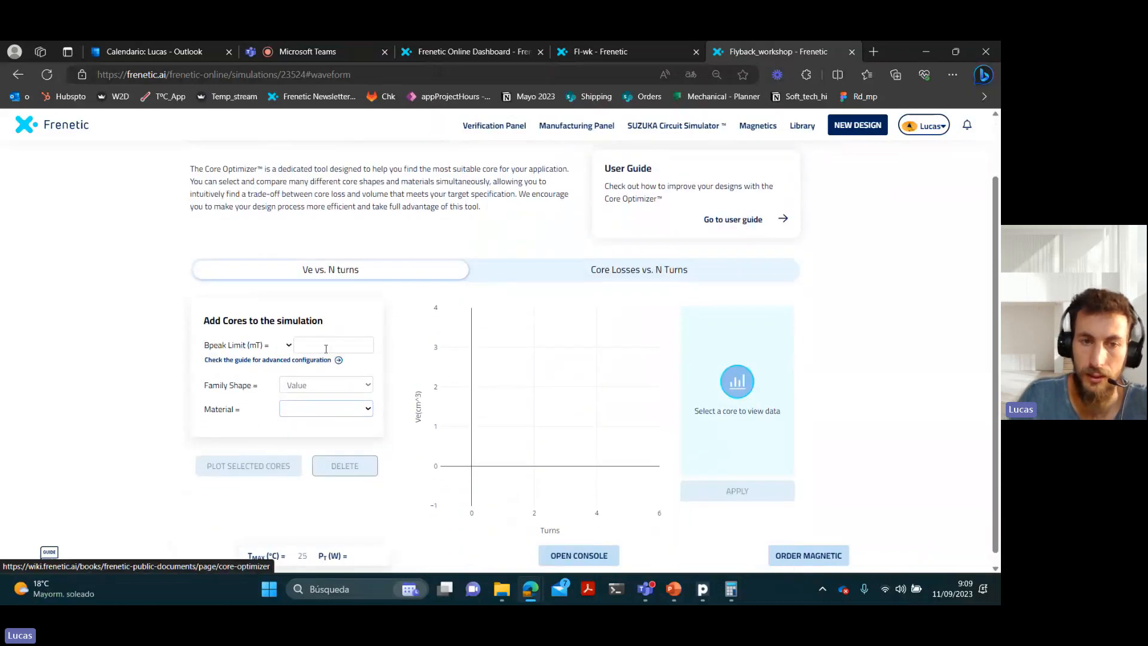
pyautogui.click(326, 347)
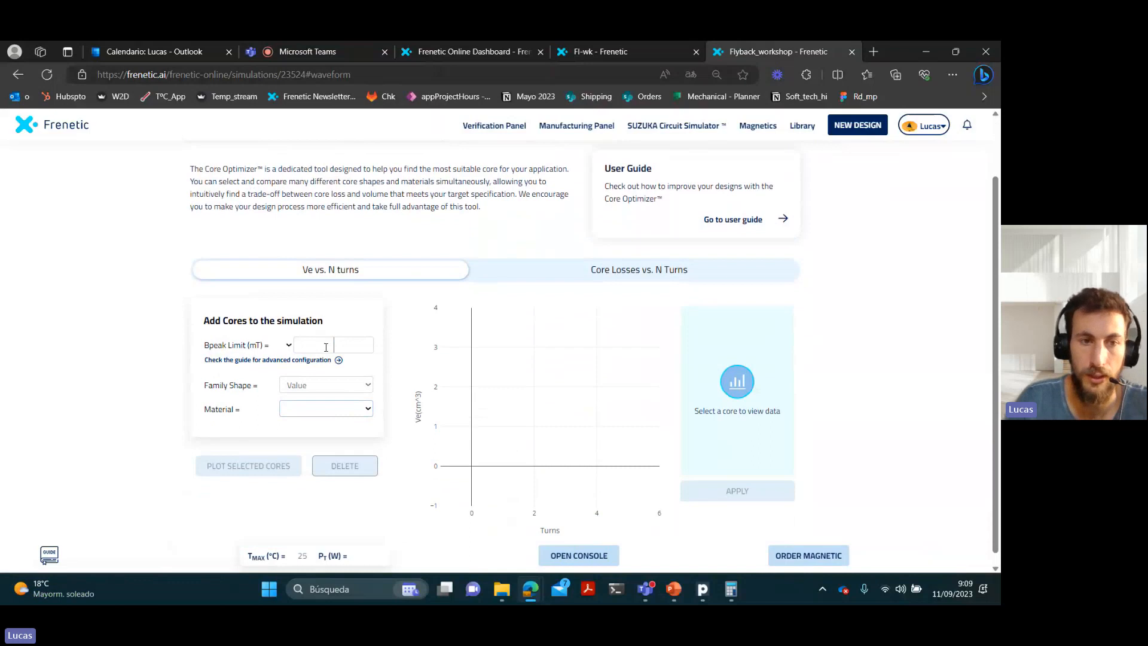
pyautogui.write('300')
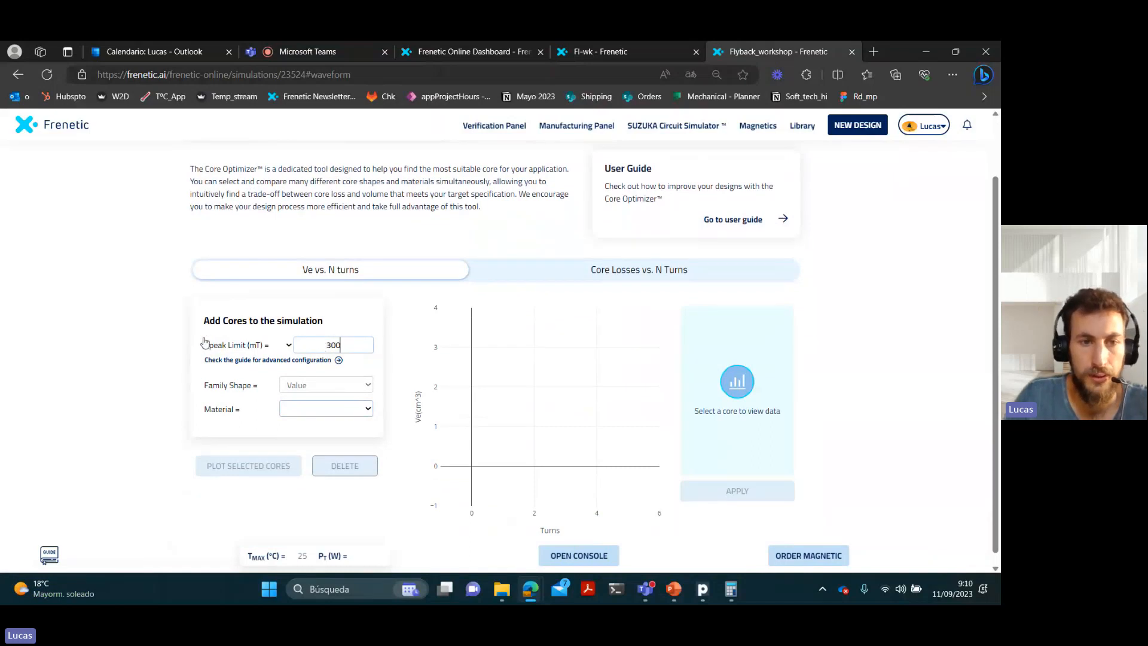
pyautogui.scroll(1, 205, 341)
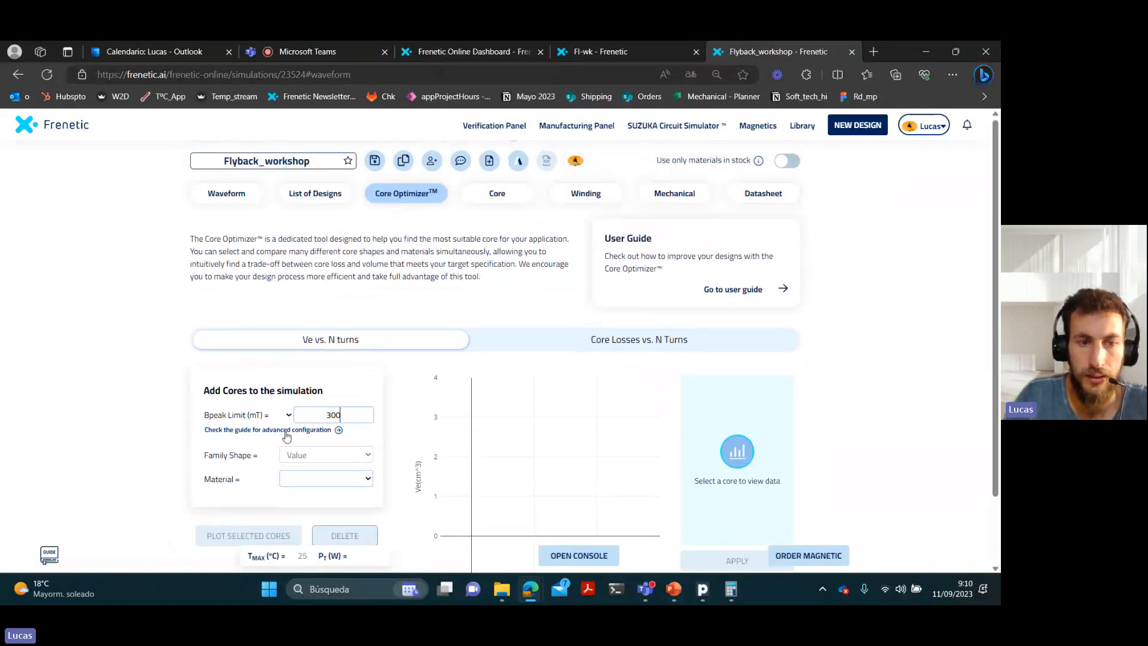
pyautogui.scroll(-1, 311, 421)
# Plot the RM core family in Ferroxcube 3C95 material on the Ve vs. N turns chart.
pyautogui.click(329, 386)
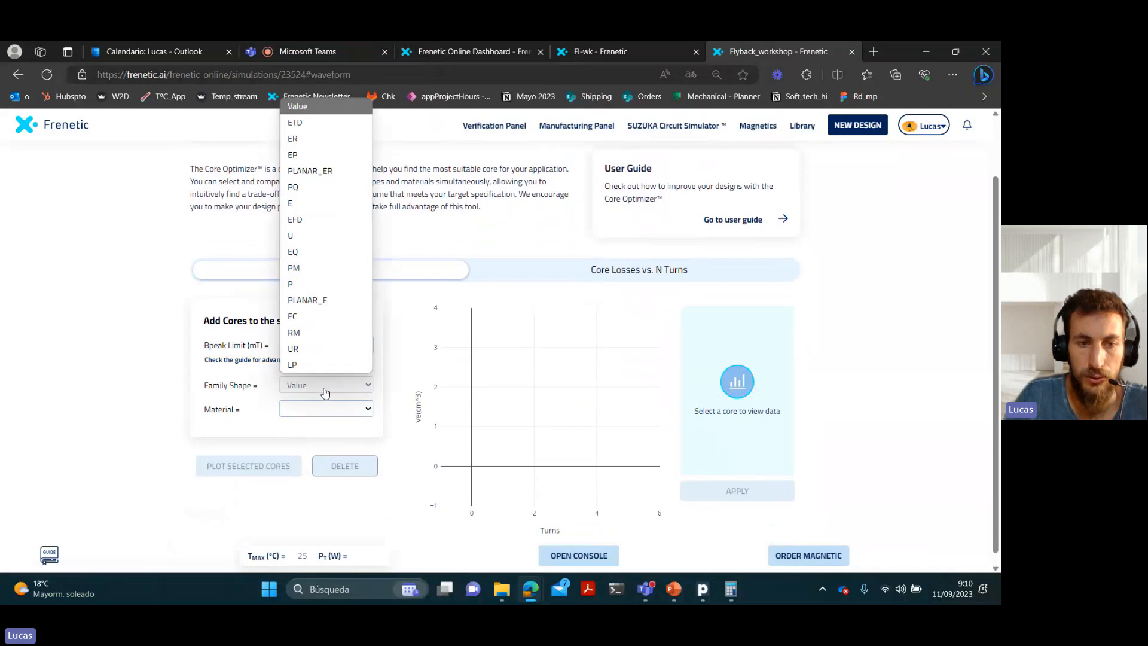
pyautogui.click(307, 345)
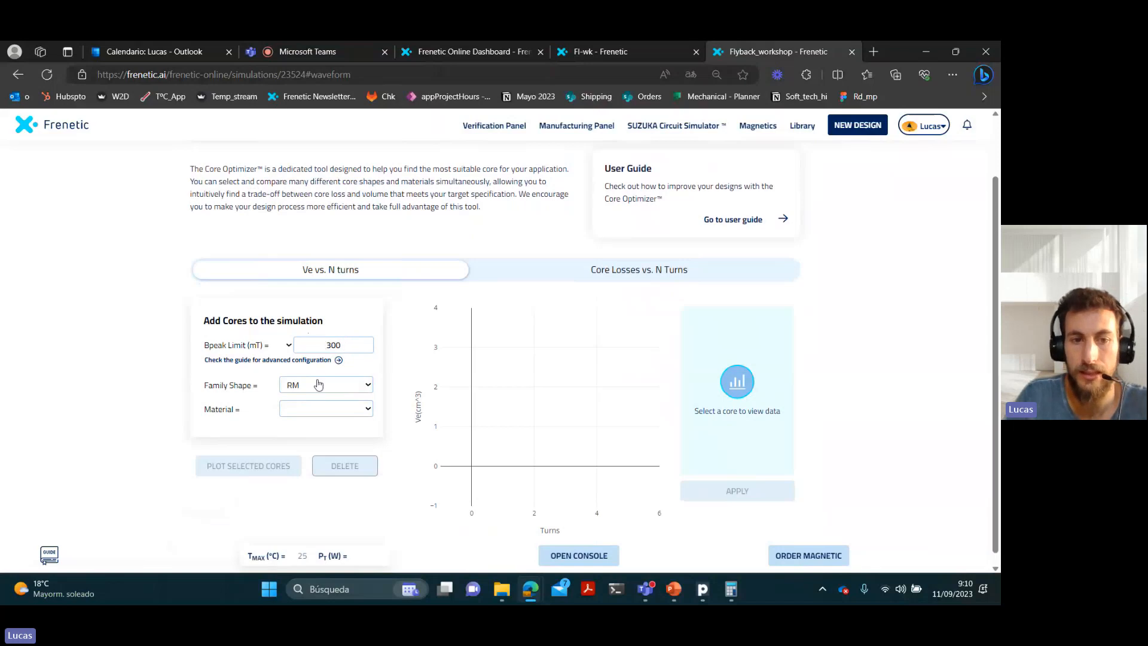
pyautogui.click(332, 410)
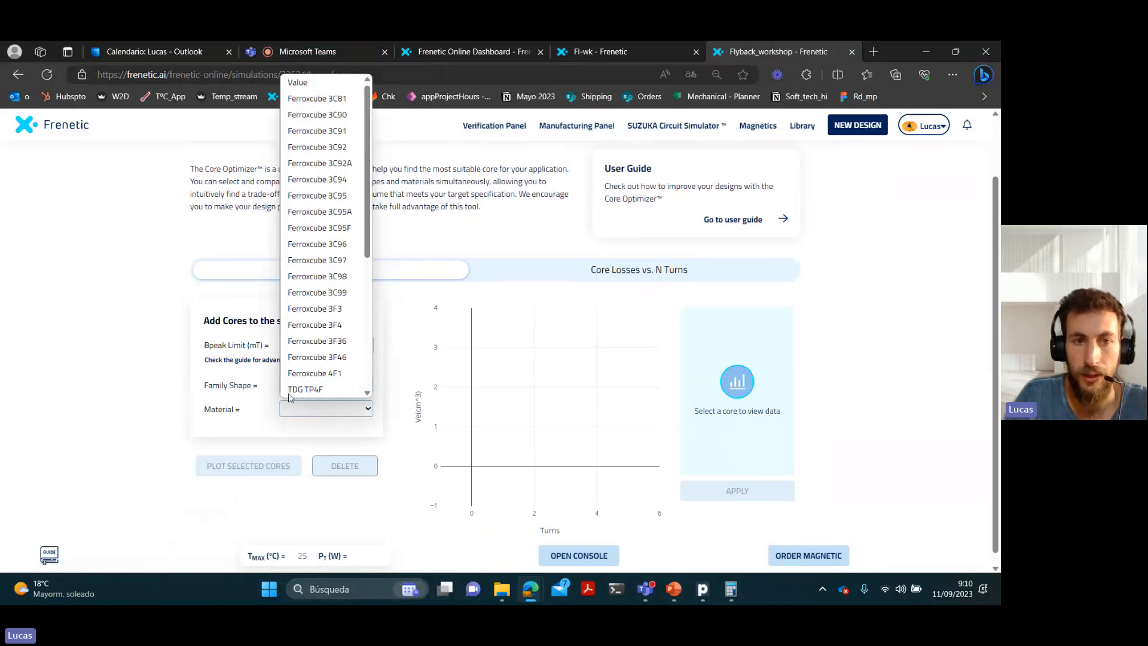
pyautogui.click(320, 201)
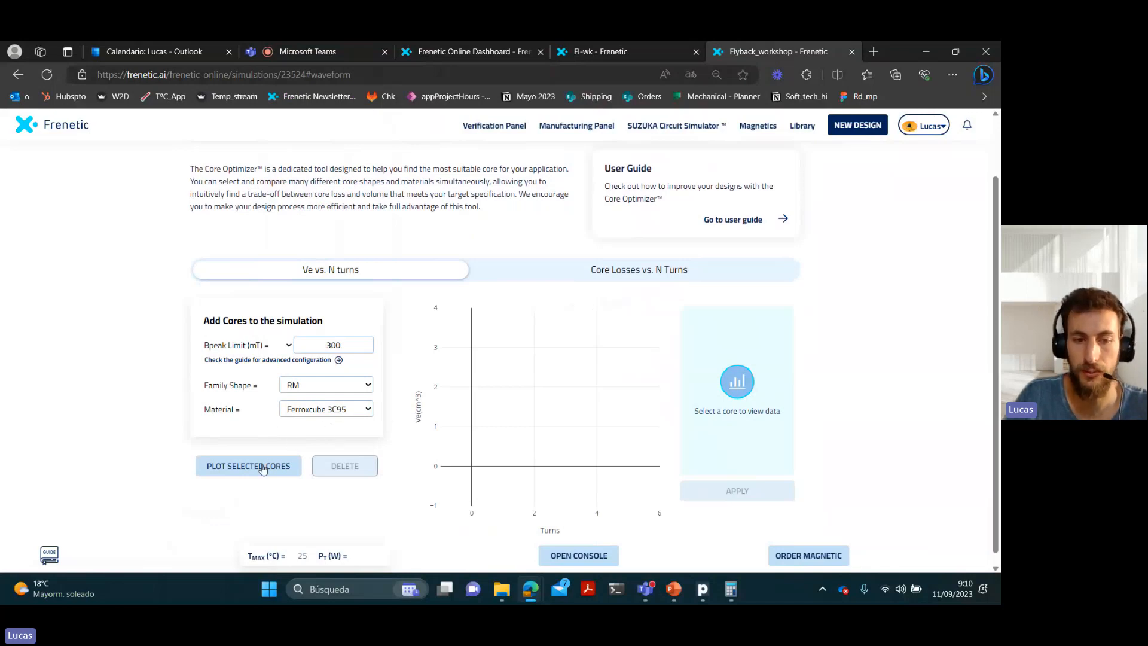
pyautogui.click(263, 465)
pyautogui.scroll(-1, 200, 443)
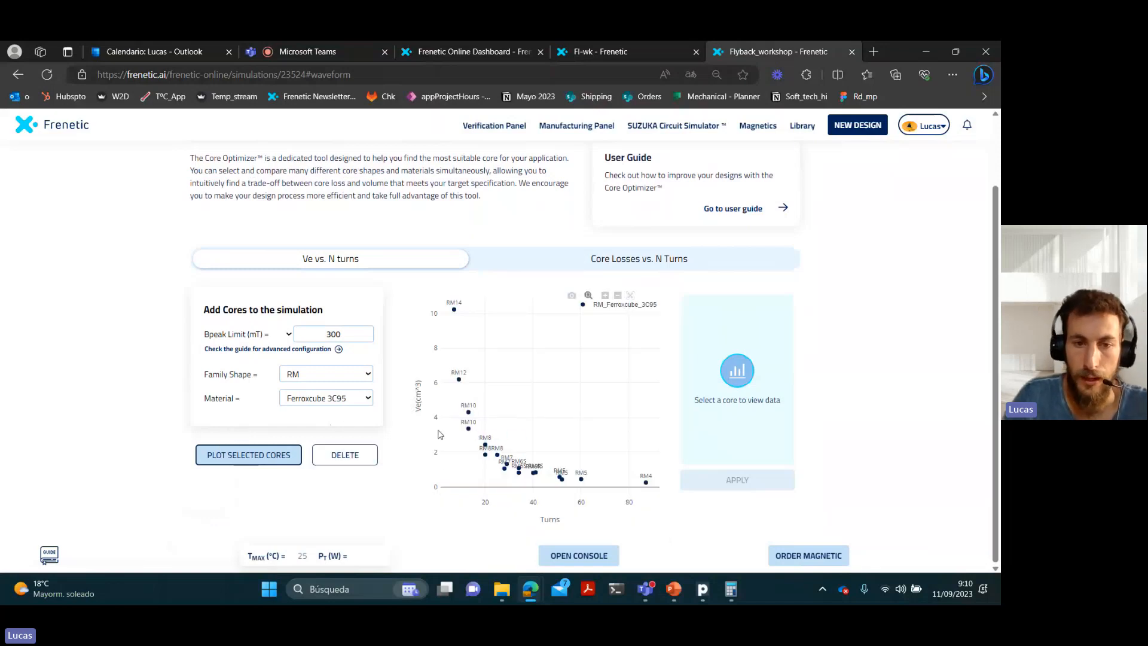
# Compare the power density of the RM14 and RM4 cores on the Ve vs. N turns chart.
pyautogui.moveTo(464, 310)
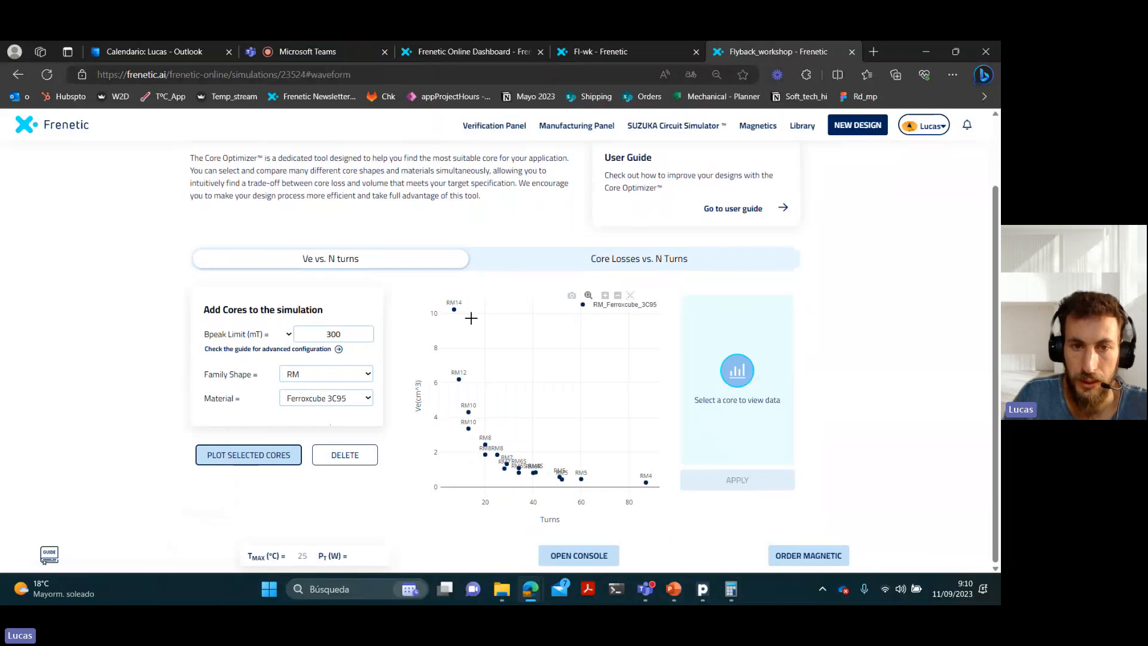
pyautogui.click(456, 309)
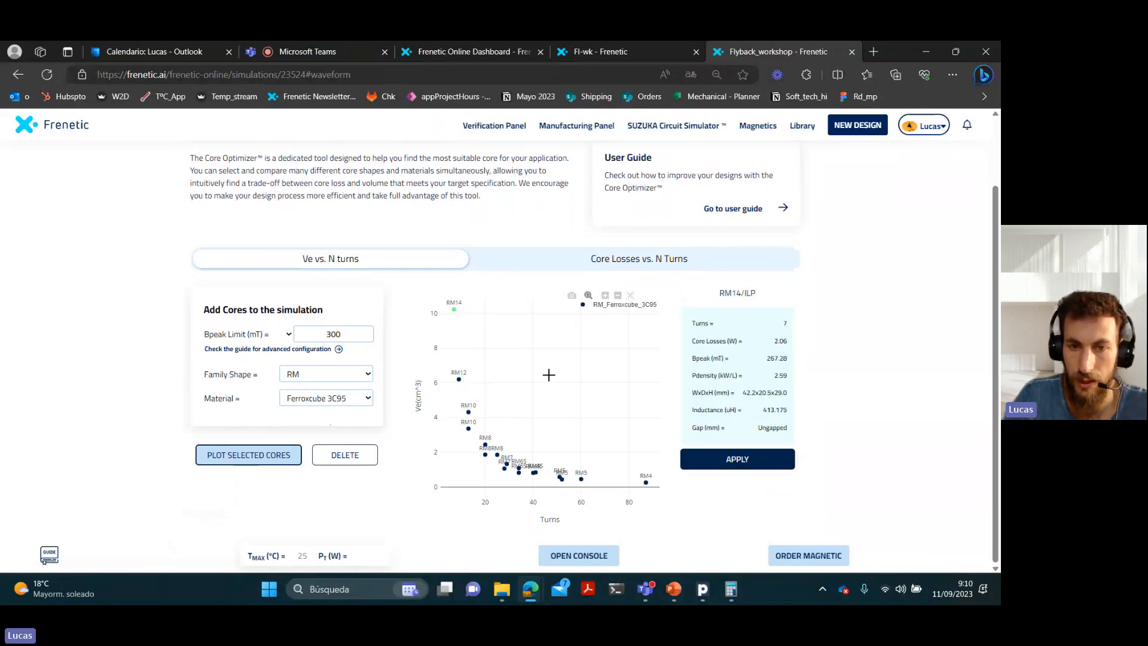
pyautogui.doubleClick(778, 376)
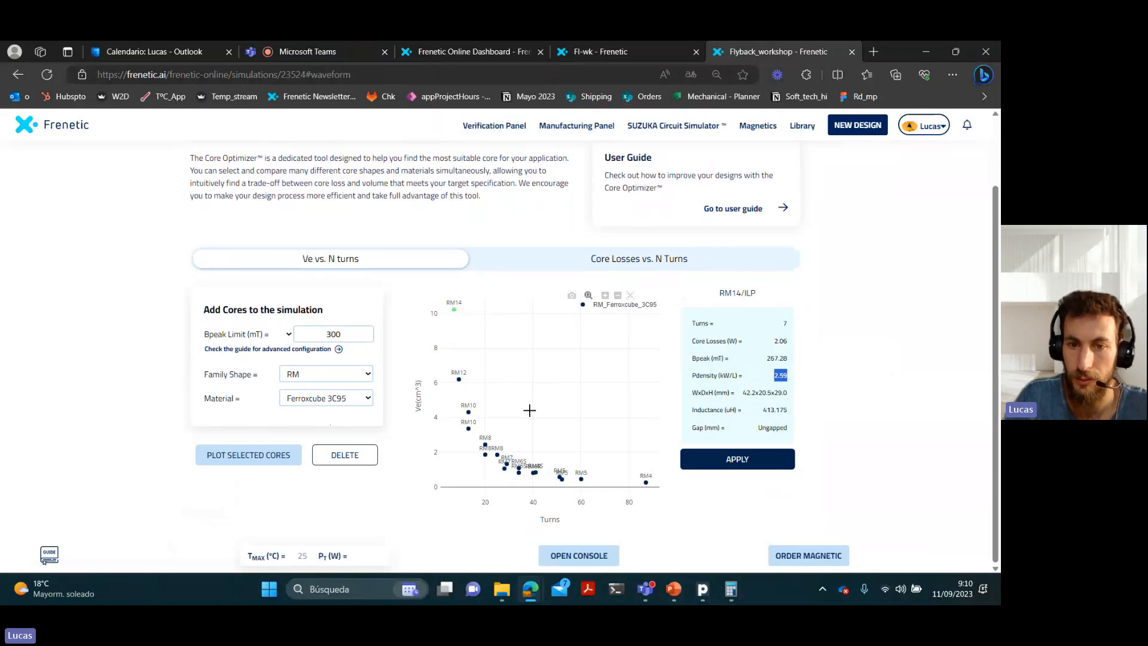
pyautogui.click(647, 481)
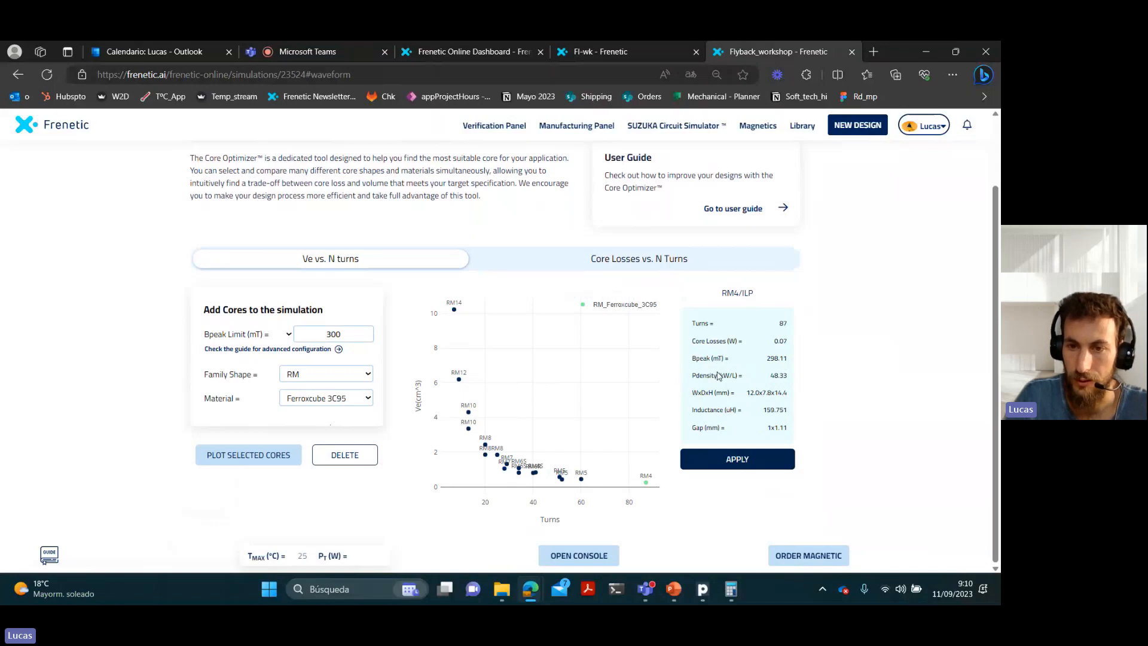
pyautogui.doubleClick(777, 376)
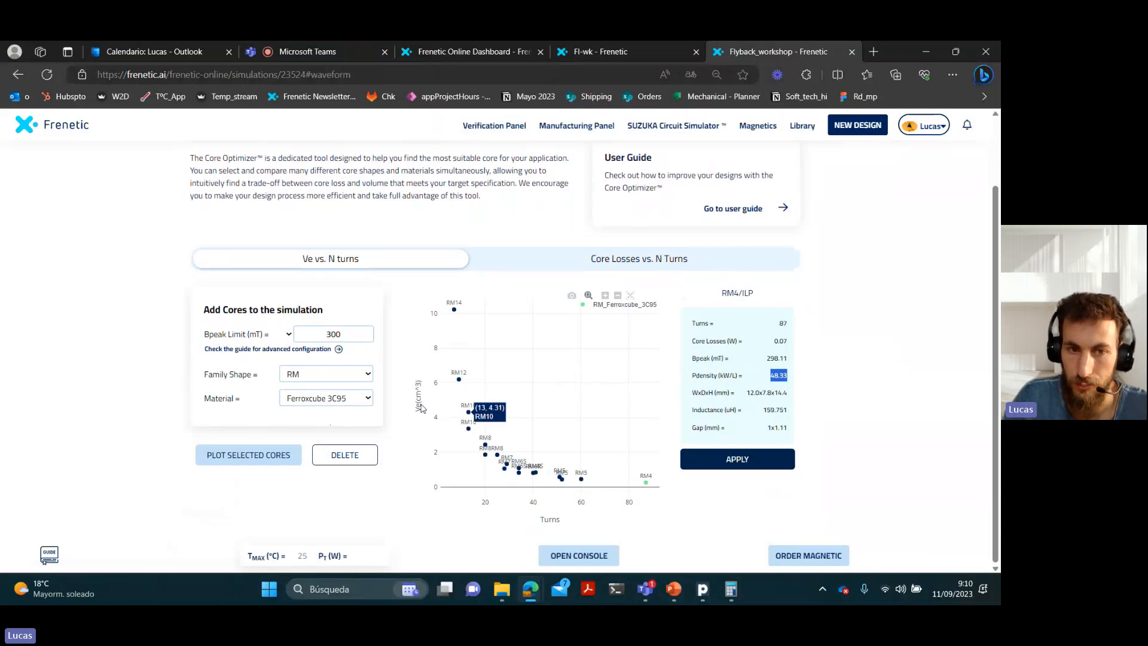
# Add the PQ core family in Ferroxcube 3C95 to the Ve vs. N turns chart.
pyautogui.click(359, 383)
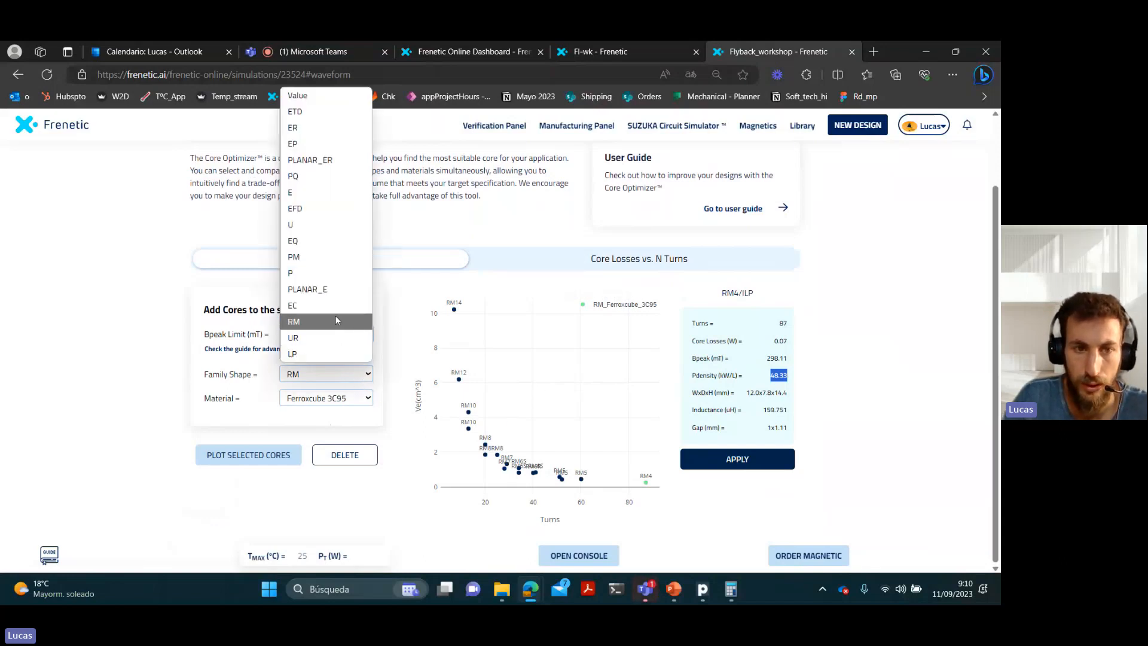
pyautogui.press('p')
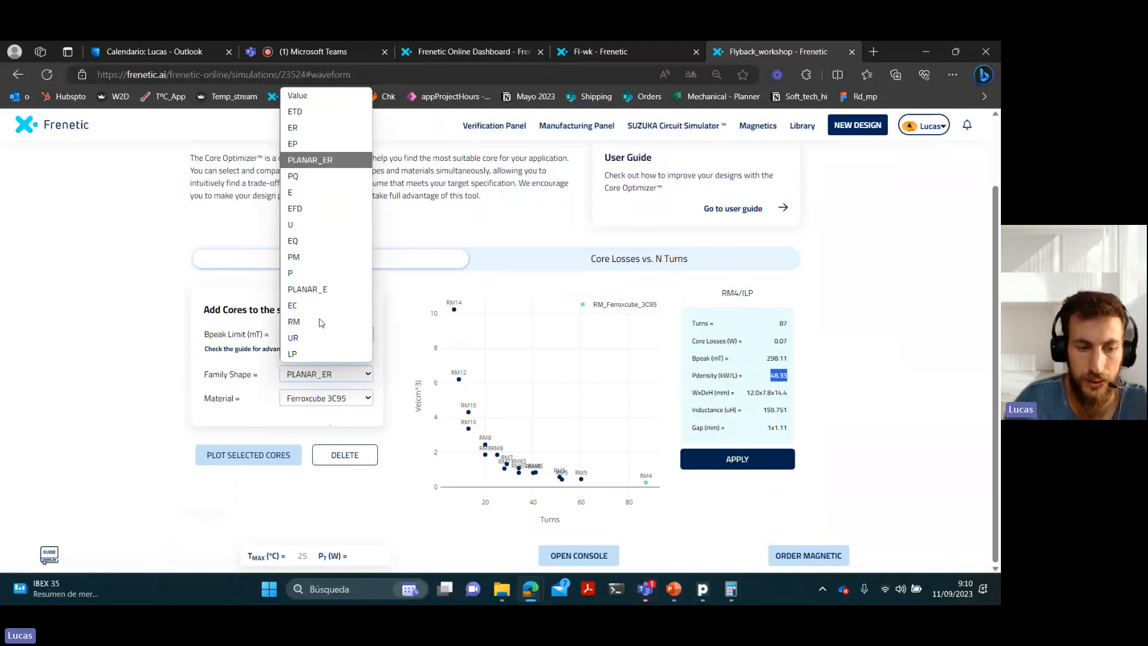
pyautogui.press('q')
pyautogui.click(301, 179)
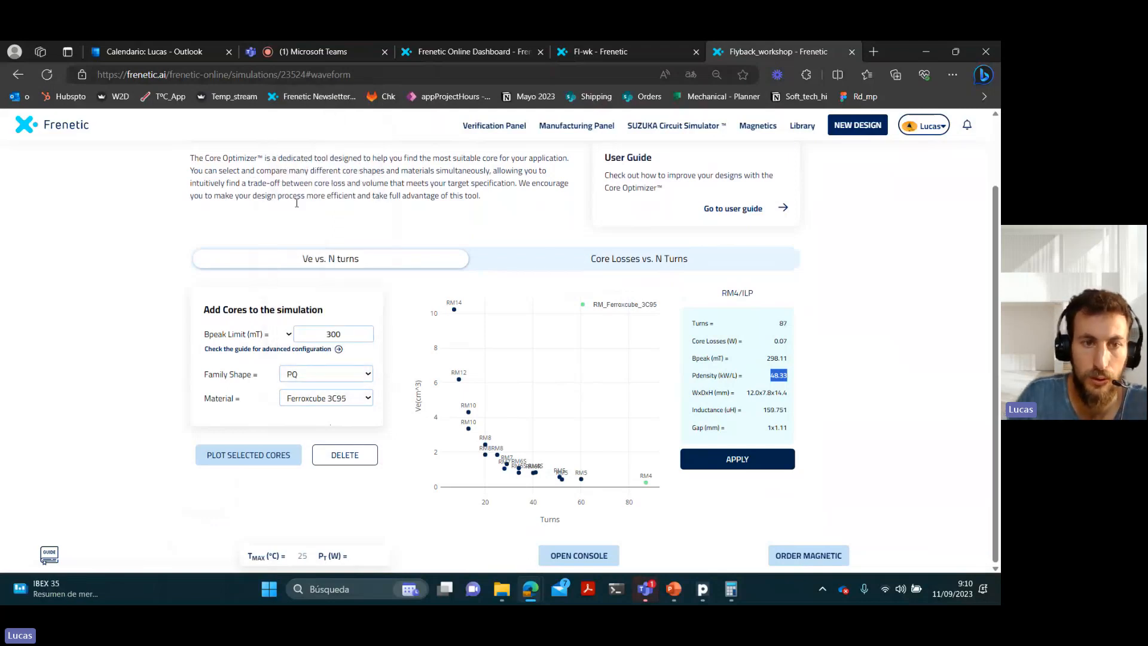
pyautogui.click(249, 462)
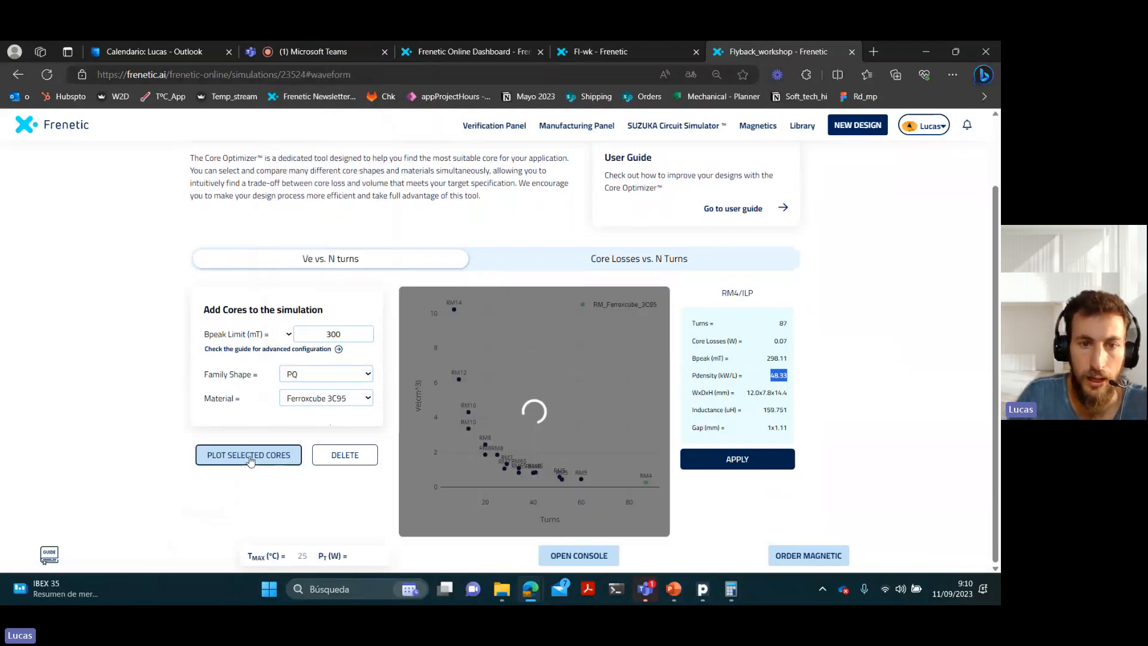
# Add the EFD core family in Ferroxcube 3C95 to the Ve vs. N turns chart.
pyautogui.click(328, 383)
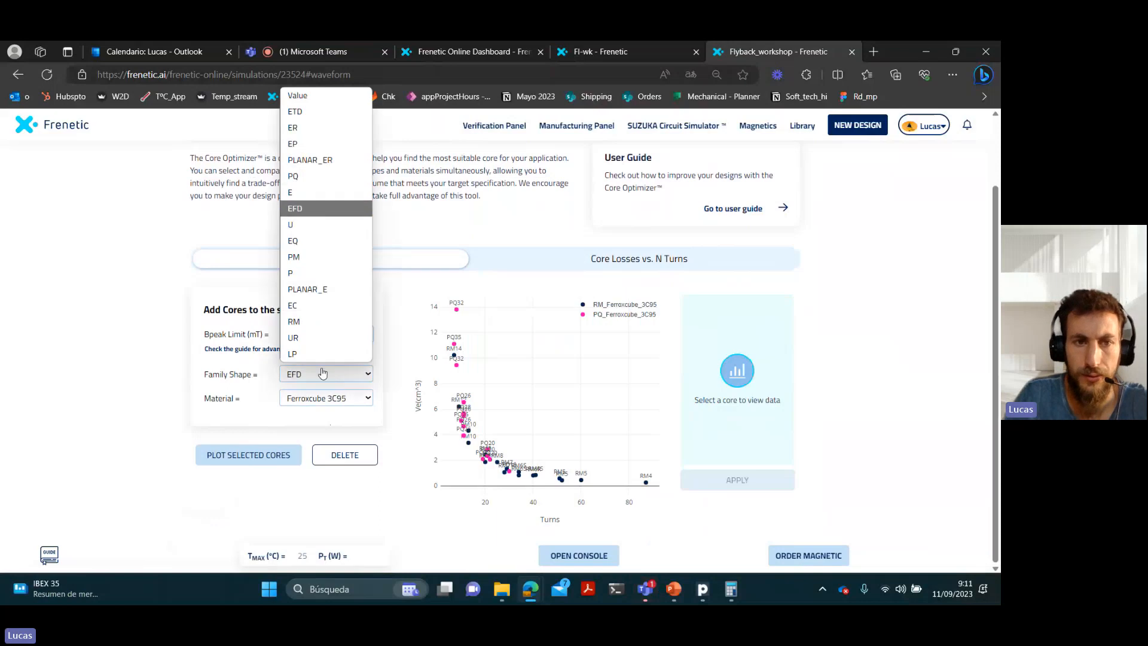
pyautogui.click(326, 211)
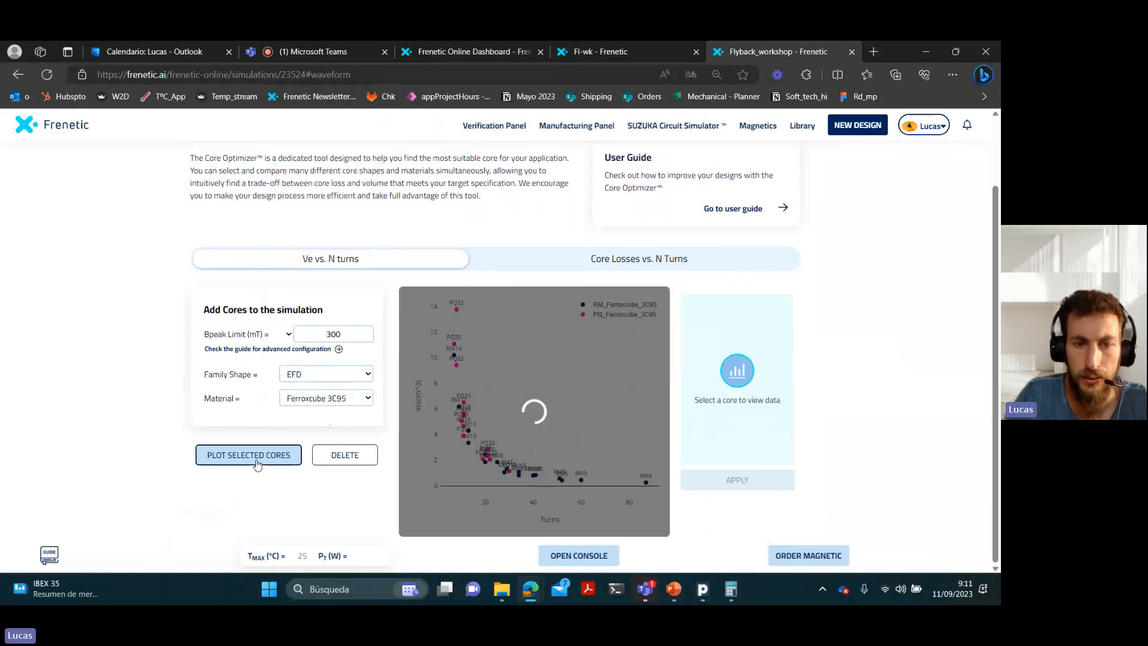
pyautogui.click(256, 462)
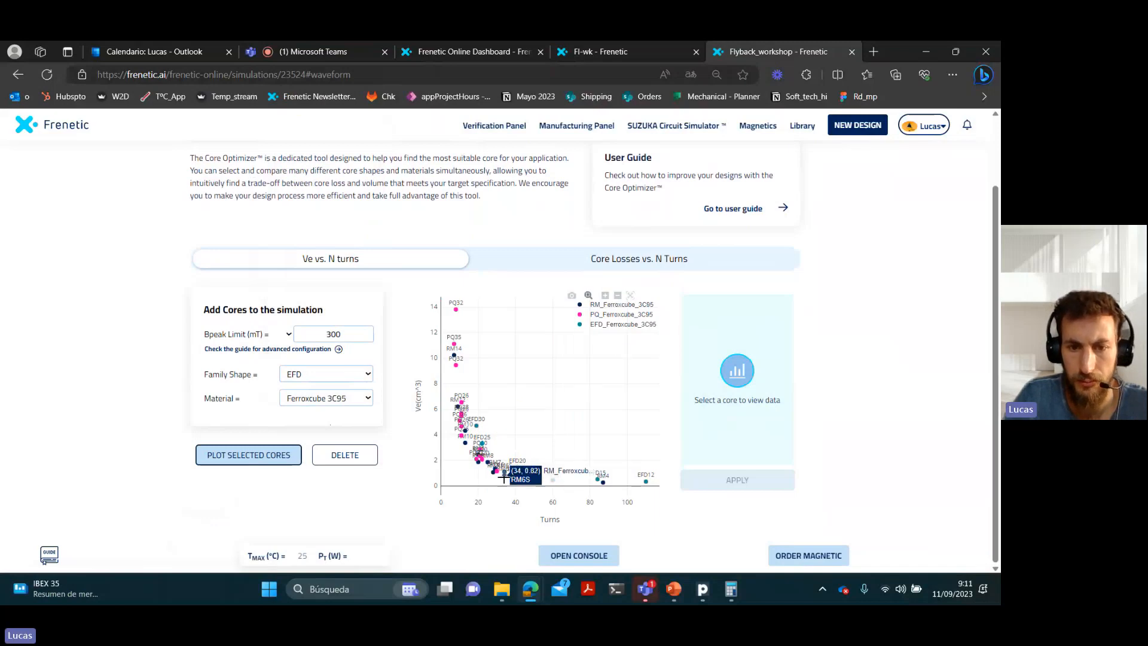
# Inspect the data of the PQ16 core among the small-volume cores on the Ve vs. N turns chart.
pyautogui.moveTo(447, 387); pyautogui.dragTo(562, 487)
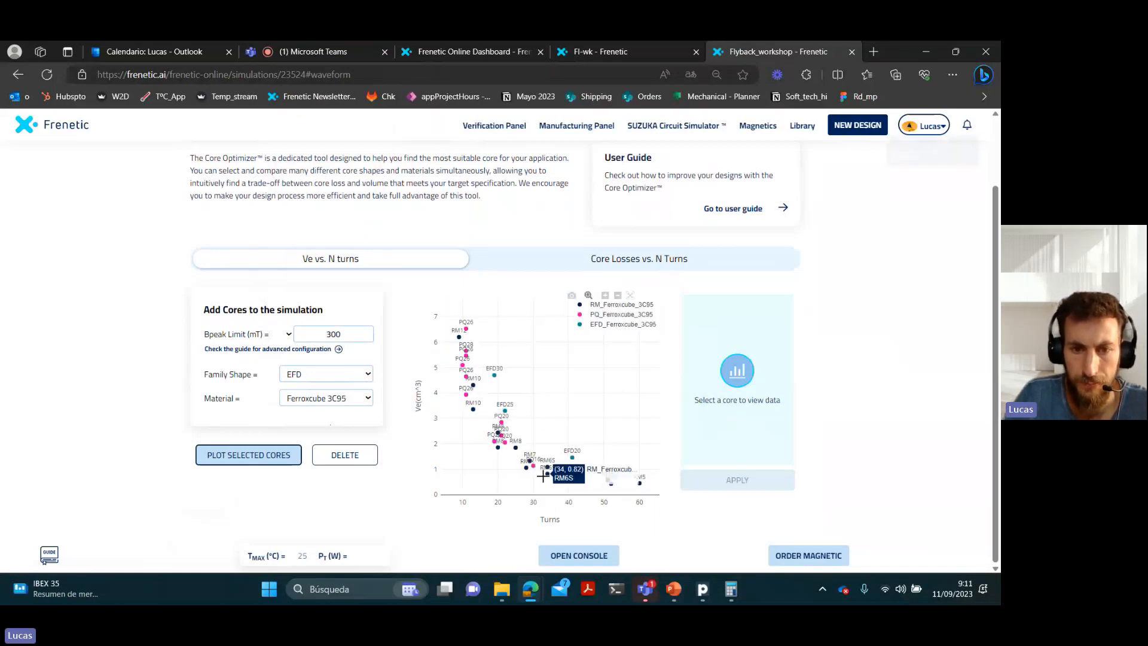
pyautogui.moveTo(473, 379); pyautogui.dragTo(589, 494)
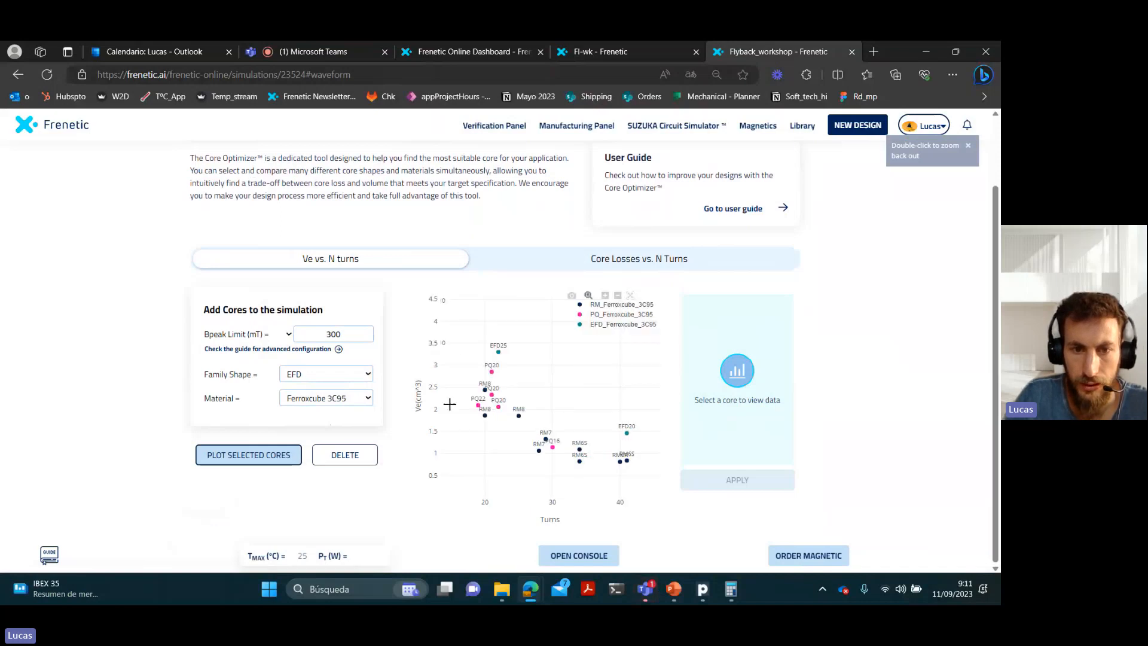
pyautogui.moveTo(468, 337); pyautogui.dragTo(622, 478)
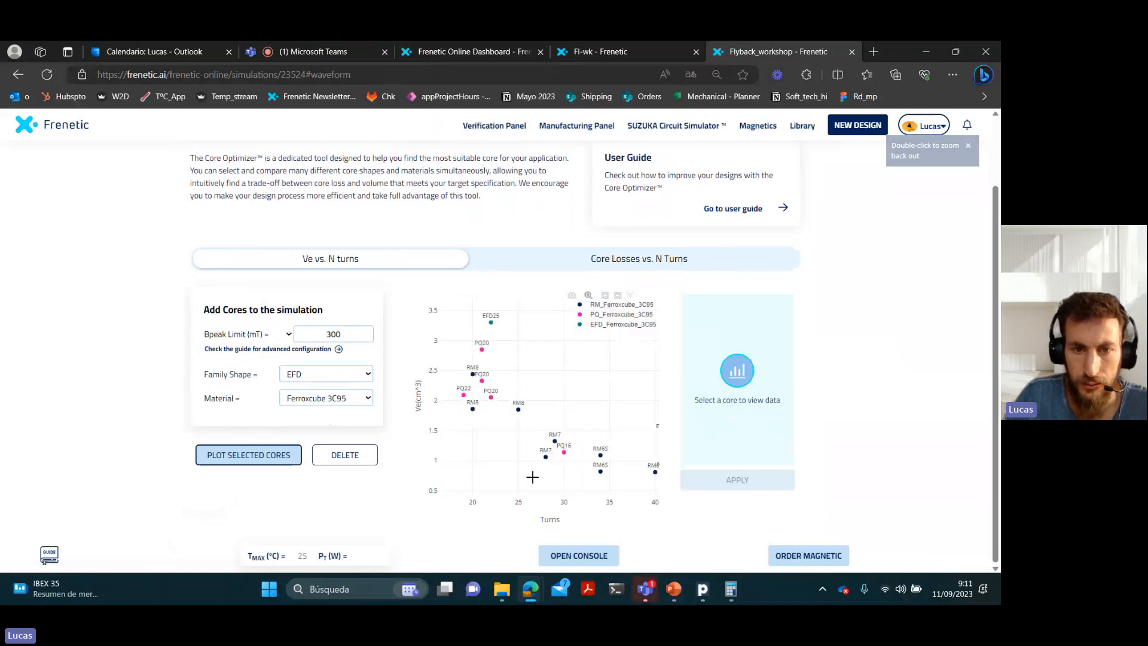
pyautogui.click(564, 455)
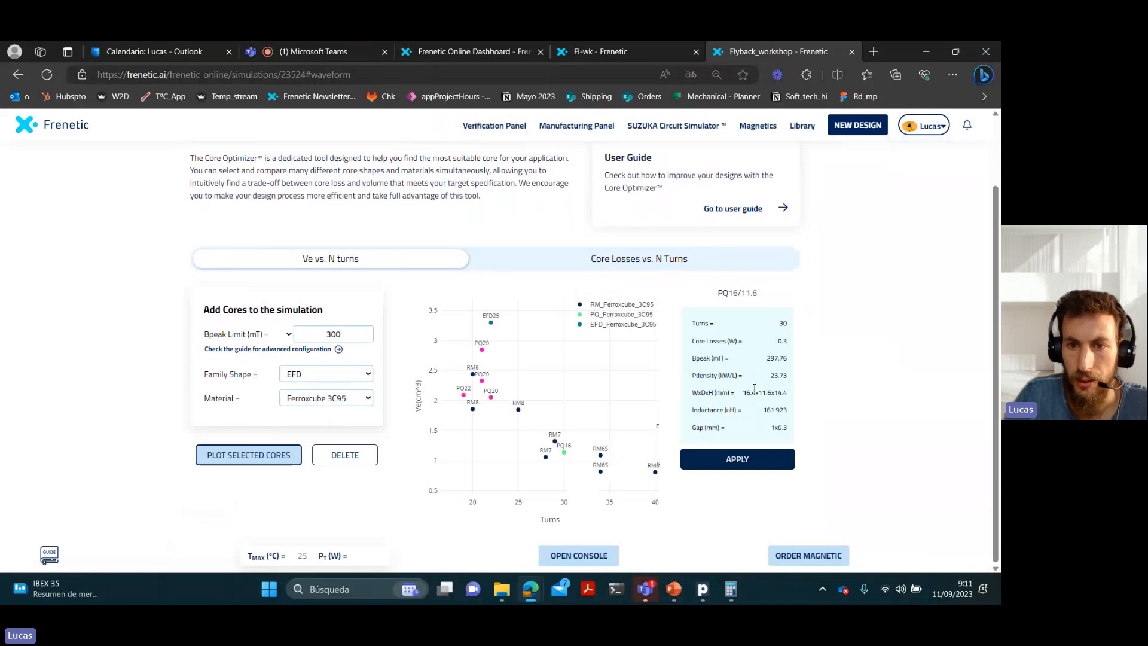
# Inspect the data of the RM8 and RM8/I cores, including the RM8/I turns, on the Ve vs. N turns chart.
pyautogui.click(518, 409)
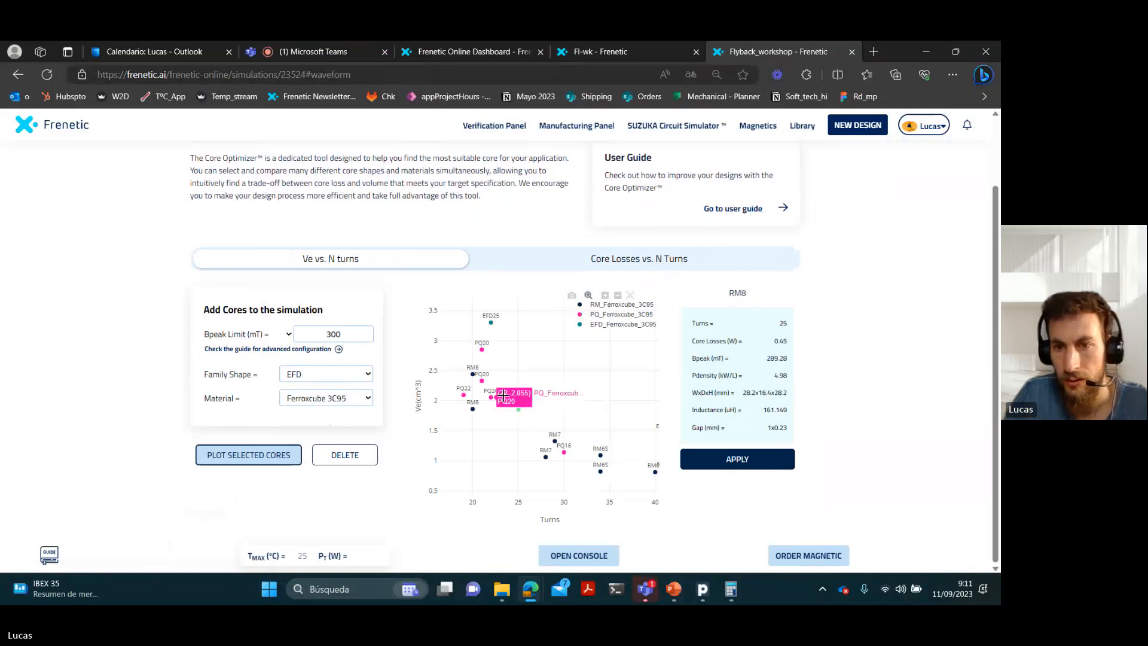
pyautogui.click(472, 374)
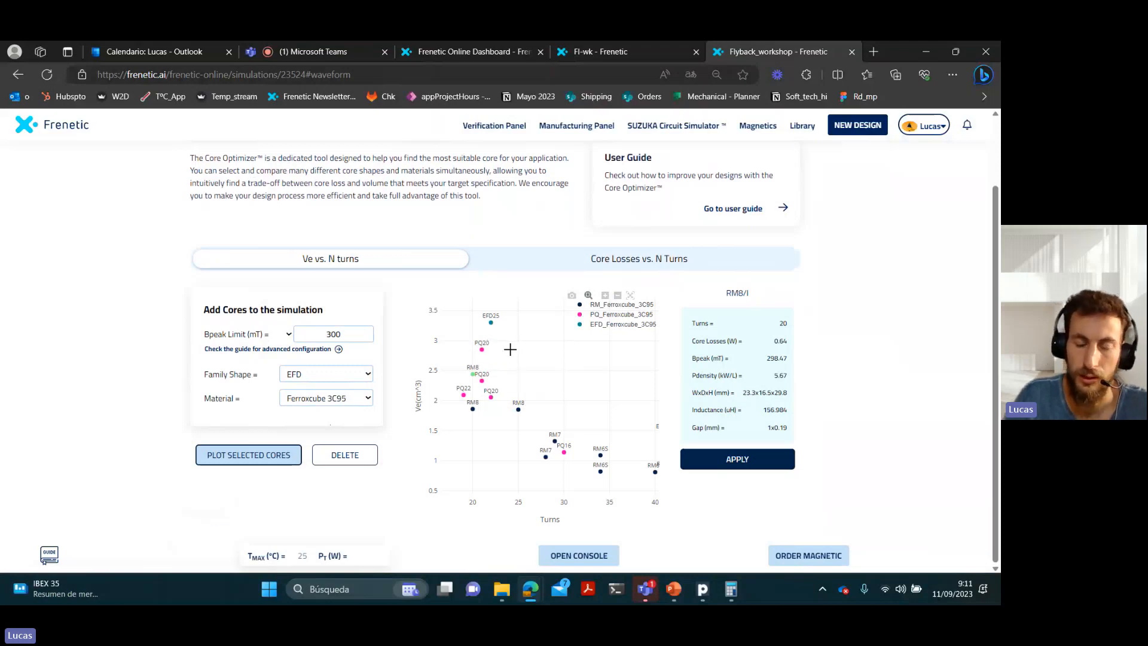
pyautogui.moveTo(469, 374)
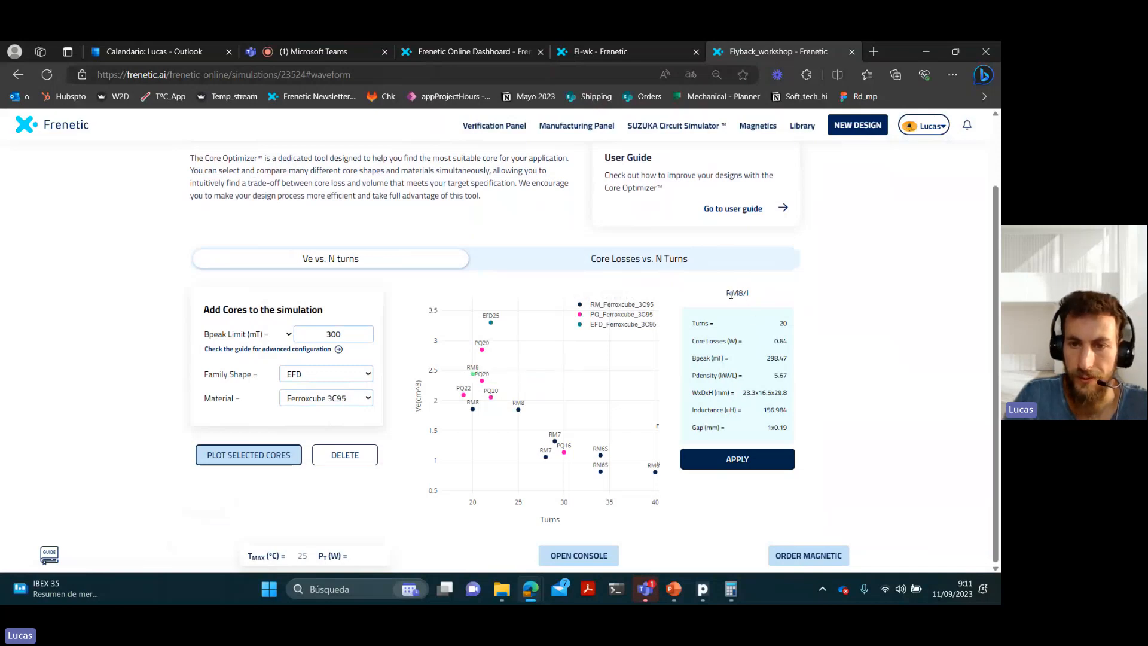
pyautogui.moveTo(726, 292); pyautogui.dragTo(740, 306)
pyautogui.click(813, 341)
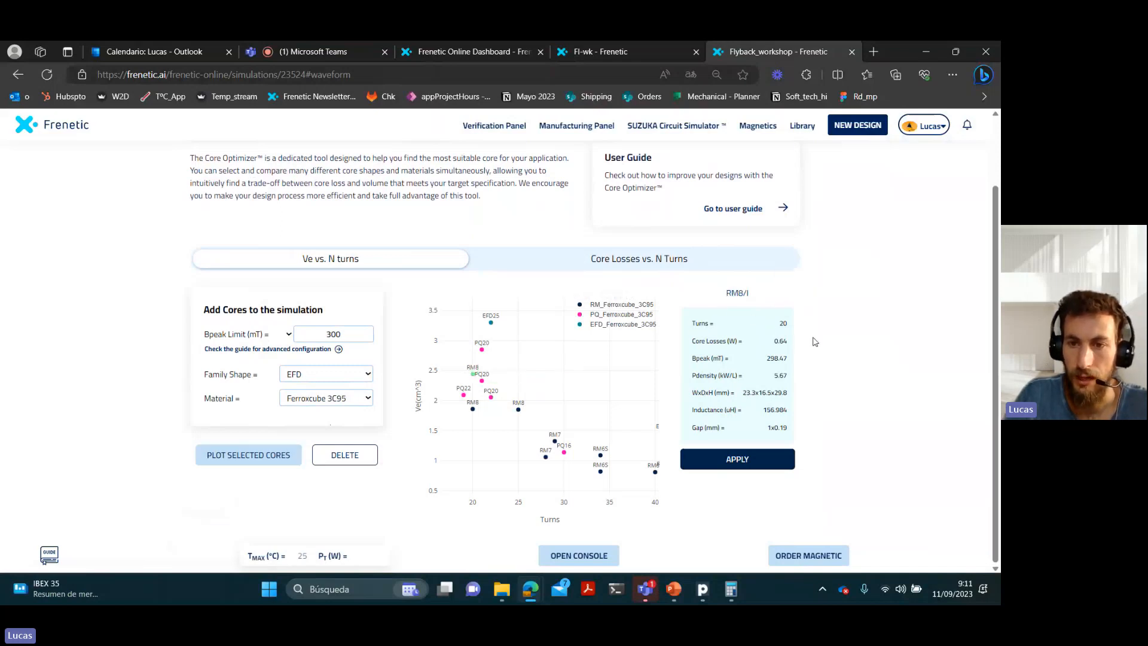
pyautogui.moveTo(695, 329); pyautogui.dragTo(715, 326)
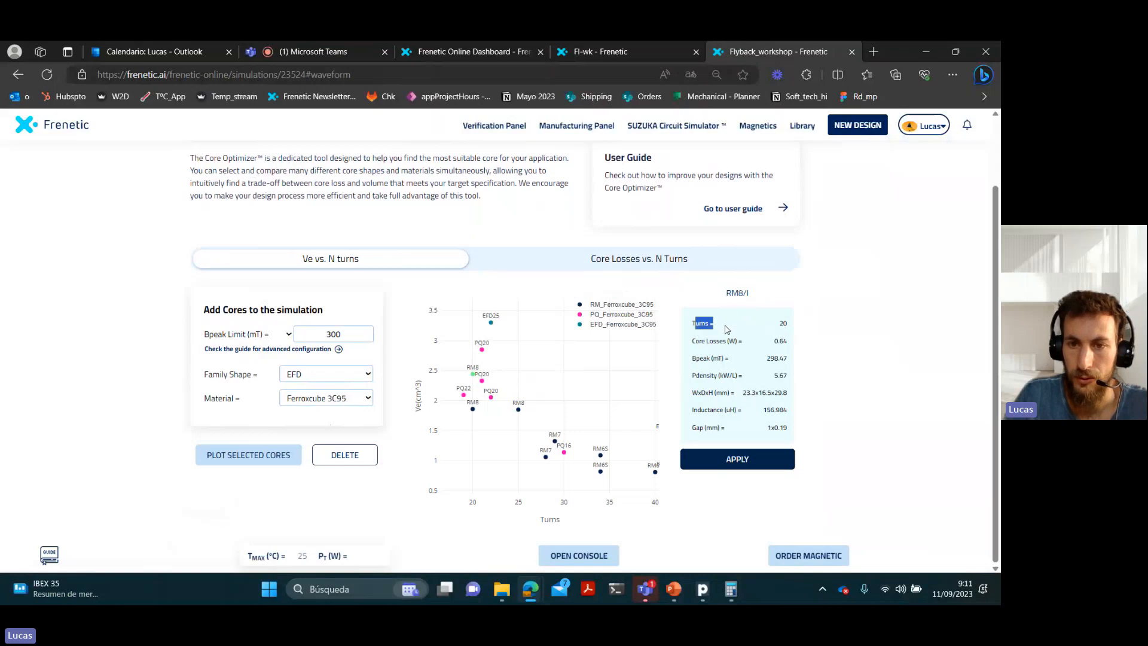
# Plot the RM8/I core in Ferroxcube 3C95 on the Core Losses vs. N Turns chart and select its 20-turn point.
pyautogui.click(563, 269)
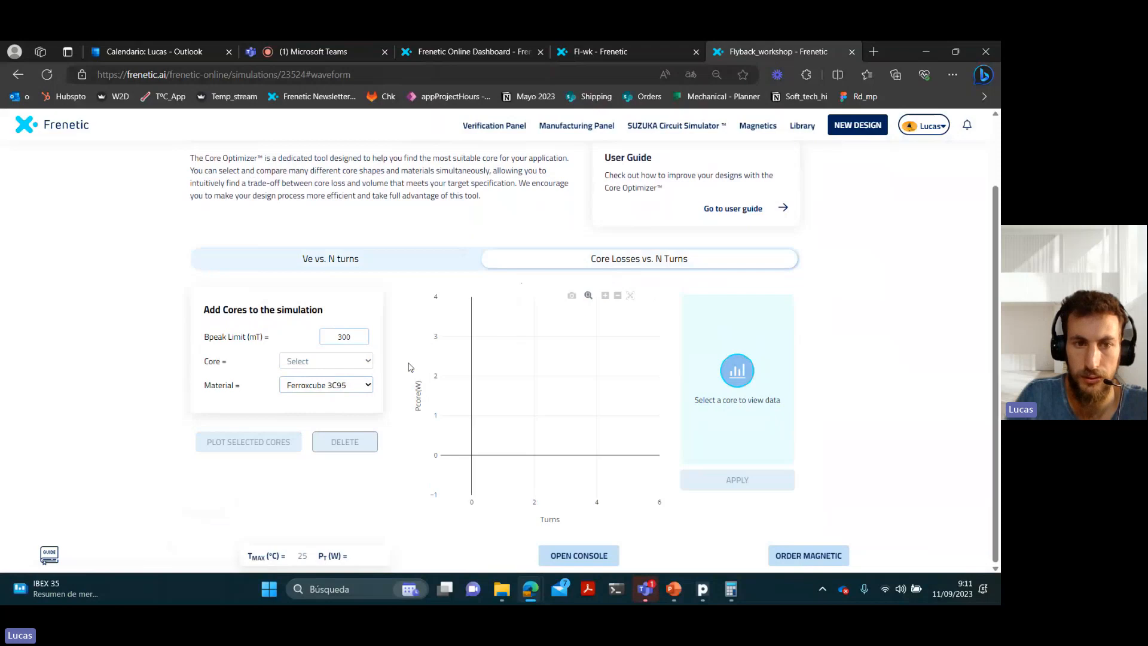
pyautogui.click(330, 364)
pyautogui.press('r')
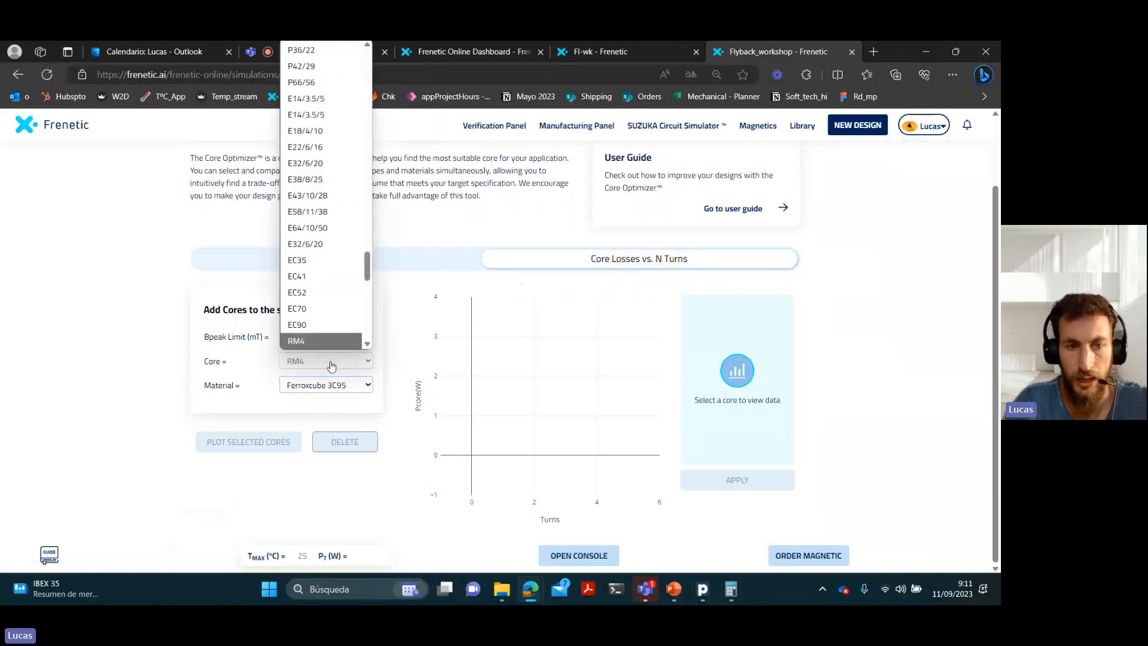
pyautogui.scroll(-3, 335, 336)
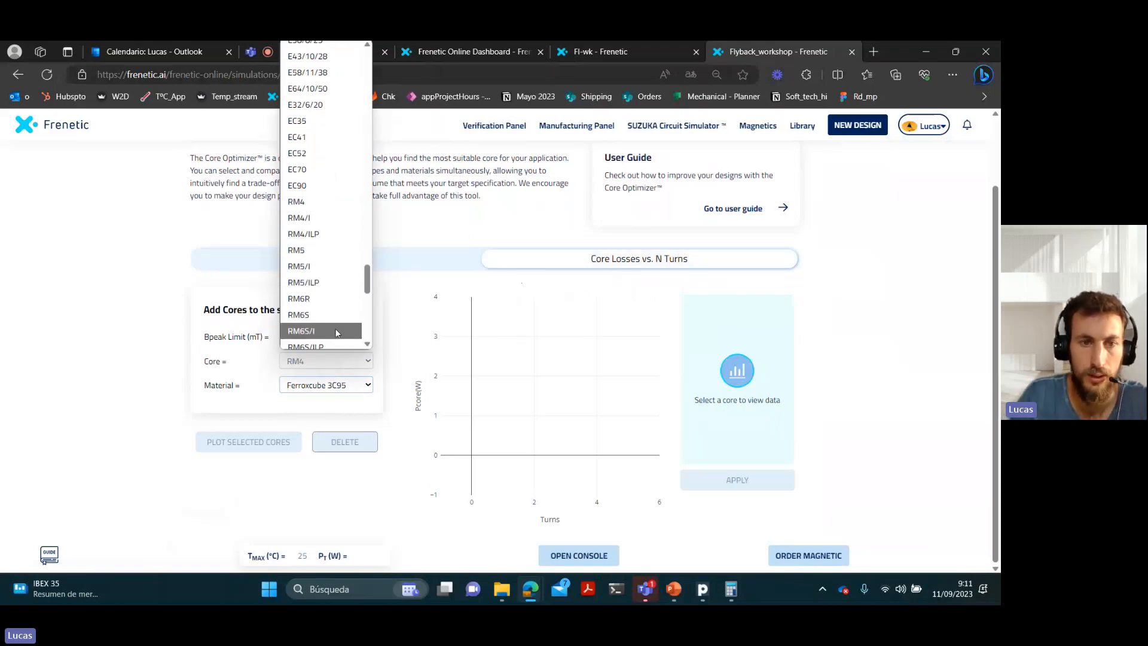
pyautogui.click(318, 342)
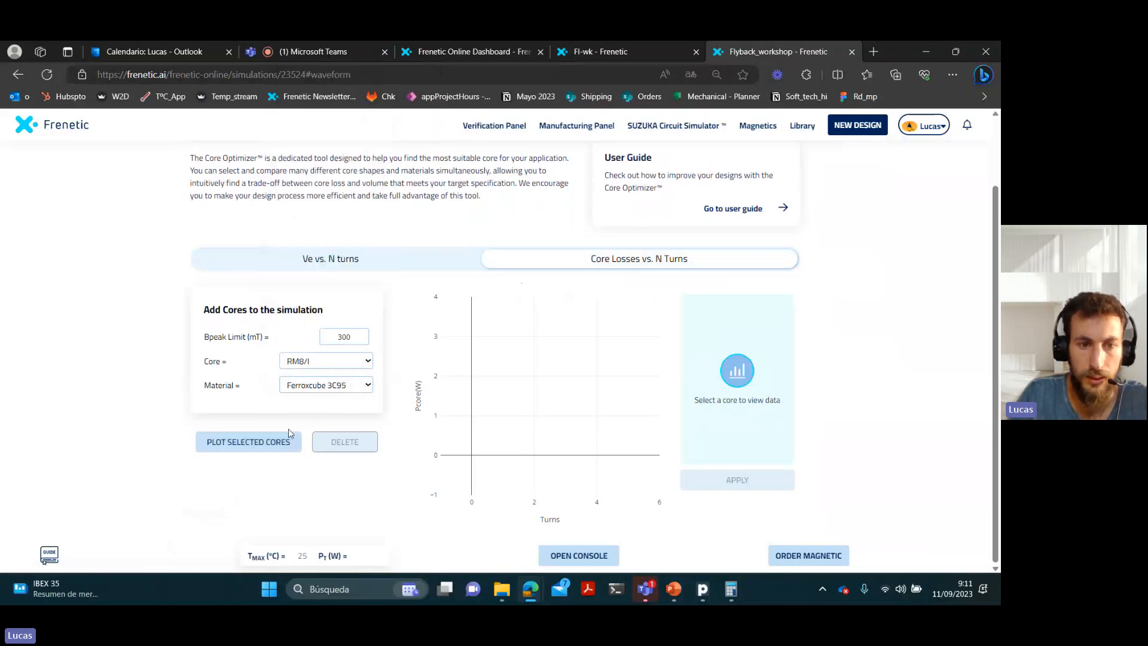
pyautogui.click(284, 442)
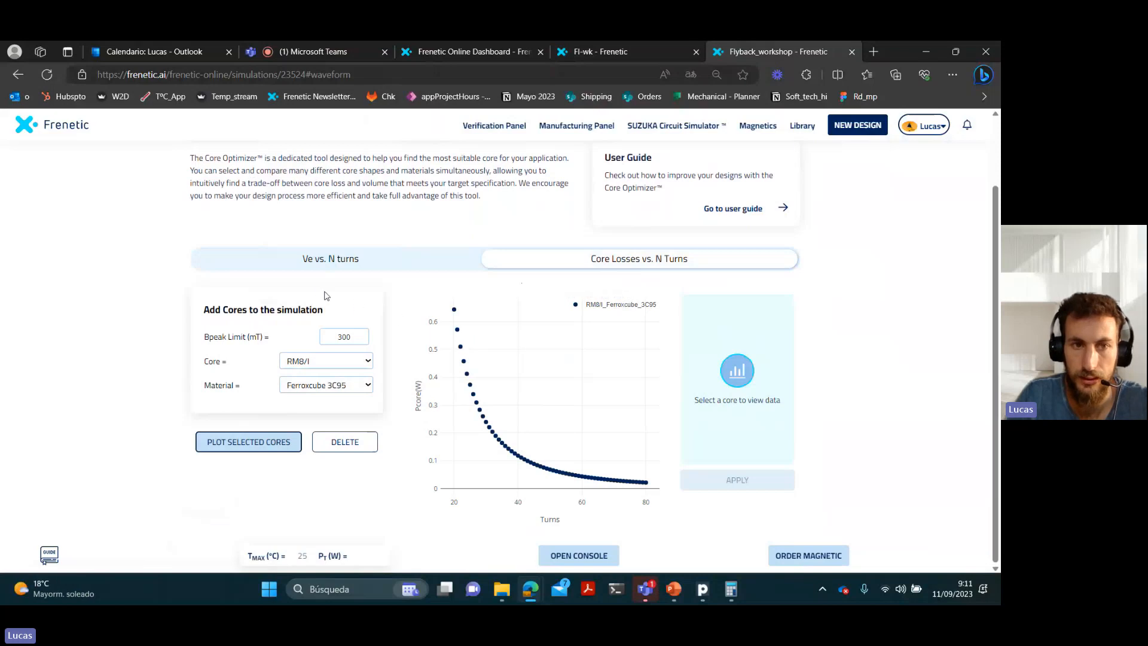
pyautogui.click(453, 309)
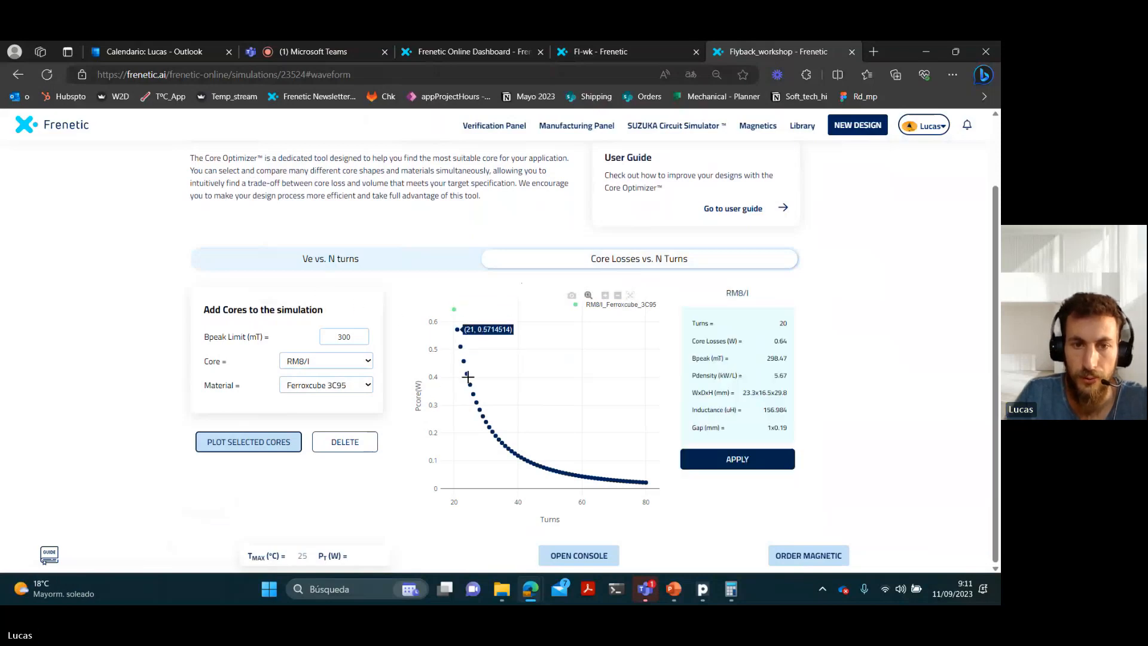
# Switch to the Calculator and work out 4 × 6 and 3 × 6, then return to the core losses chart.
pyautogui.click(738, 591)
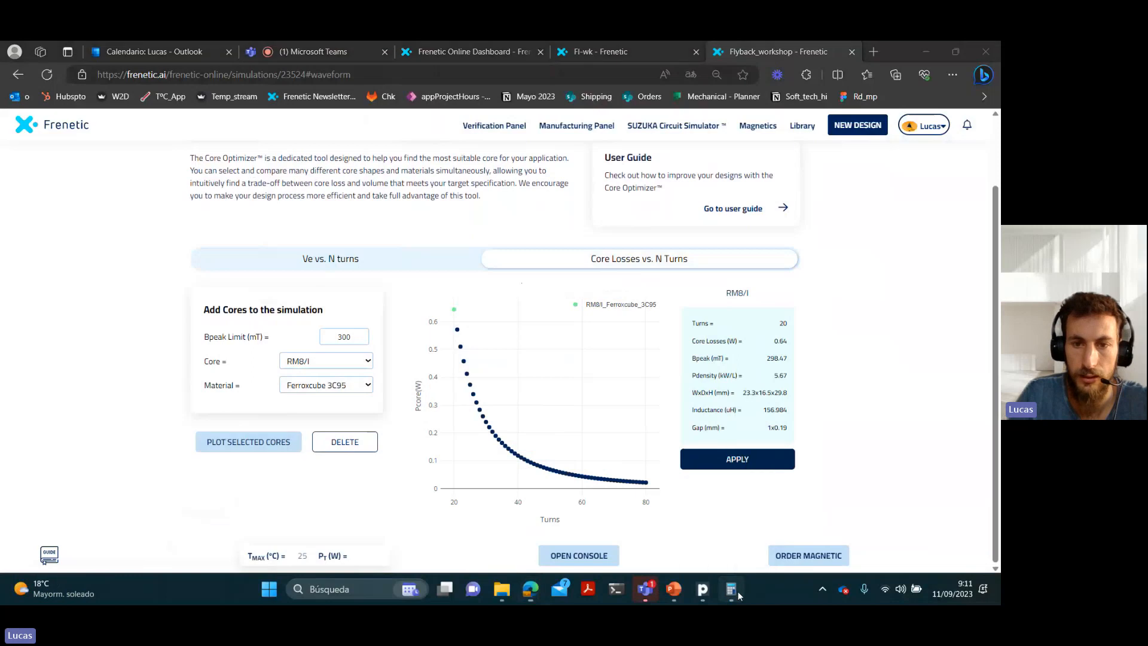
pyautogui.moveTo(3, 179); pyautogui.dragTo(244, 189)
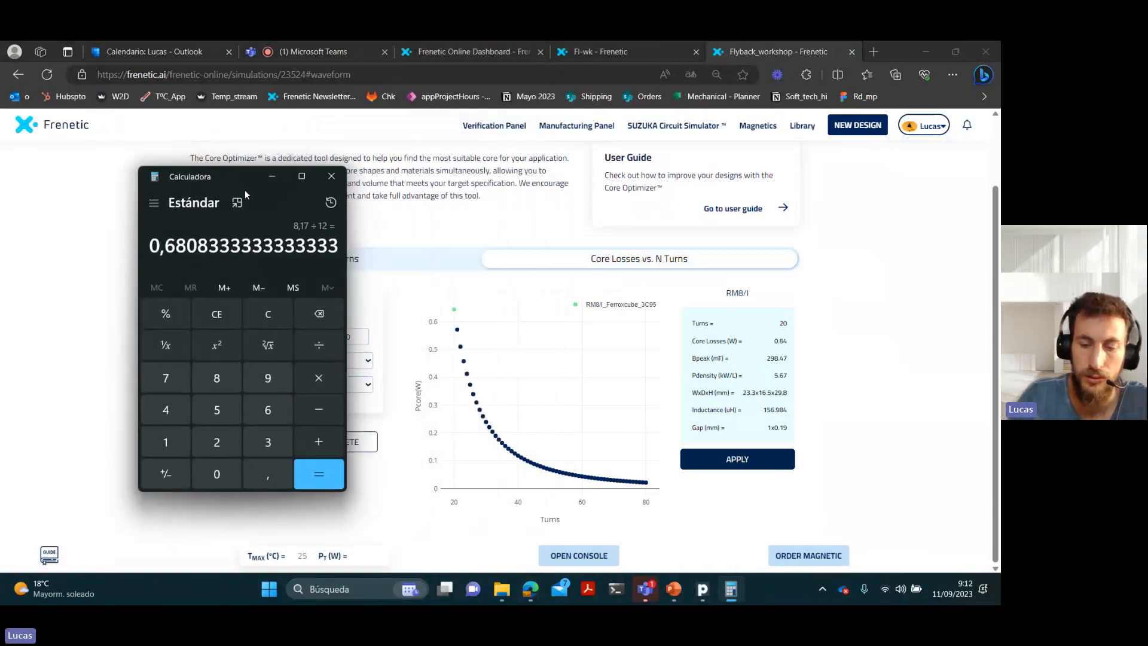
pyautogui.write('4*6')
pyautogui.press('Return')
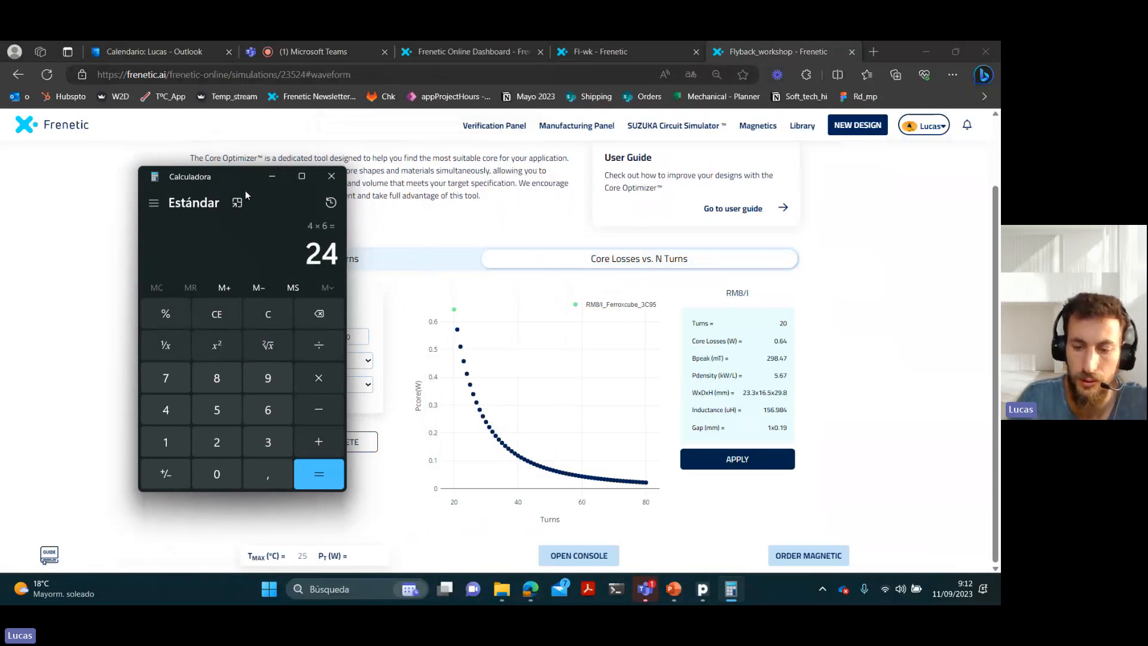
pyautogui.write('3*6')
pyautogui.press('Return')
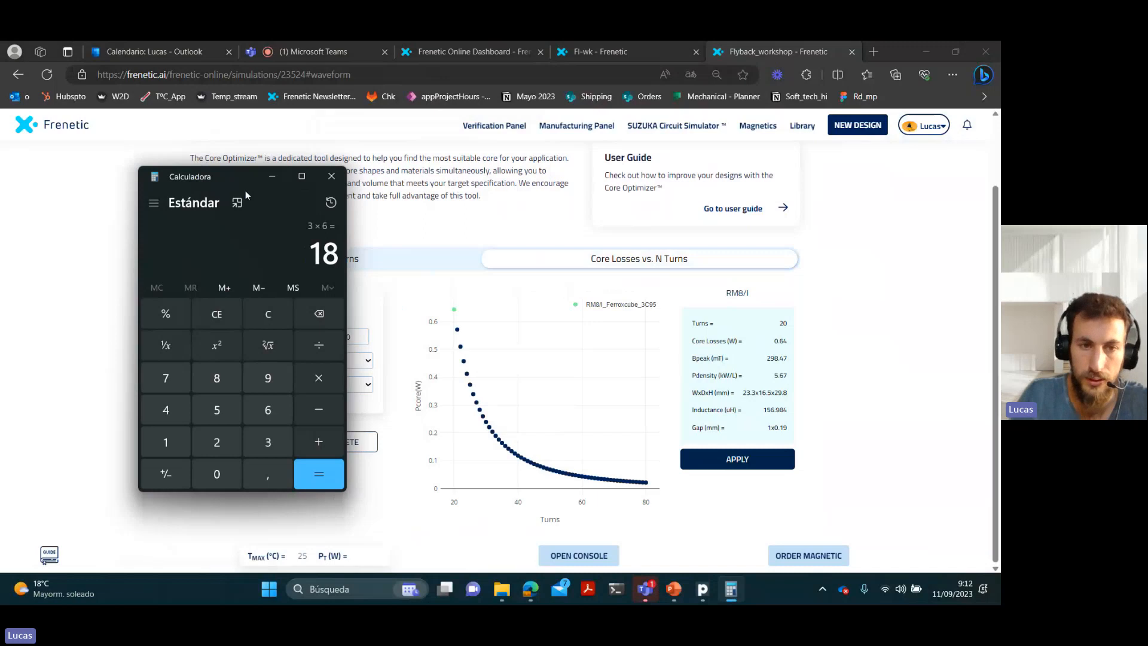
pyautogui.click(106, 266)
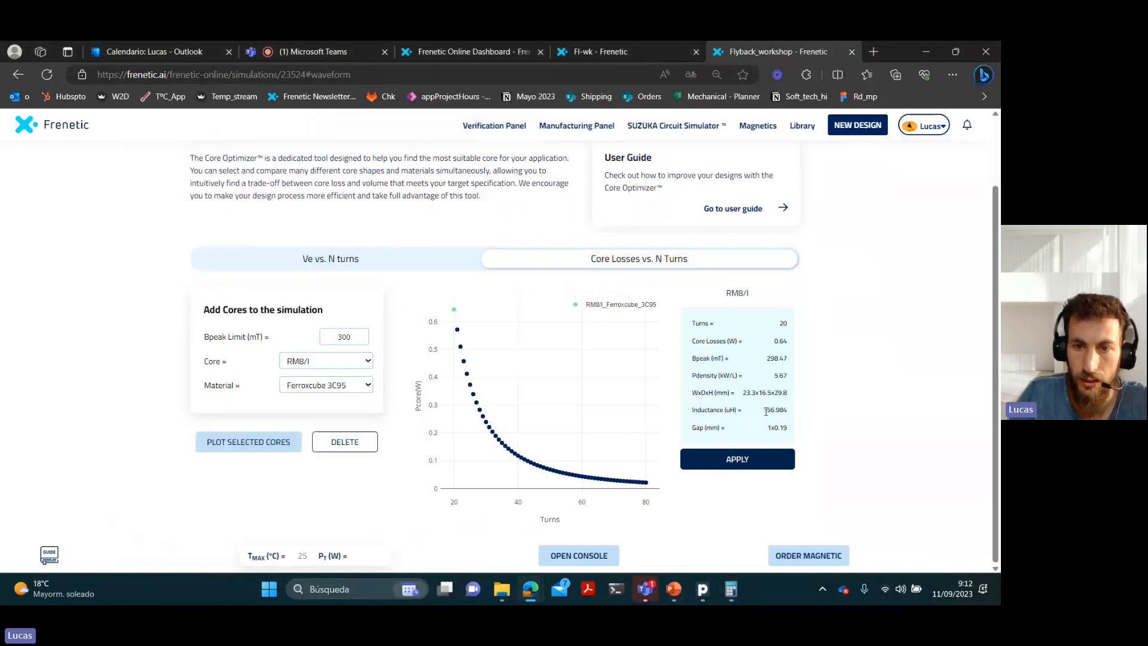
# Apply the 24-turn RM8/I point from the core losses chart to the design and check the simulated core losses.
pyautogui.moveTo(766, 359); pyautogui.dragTo(795, 362)
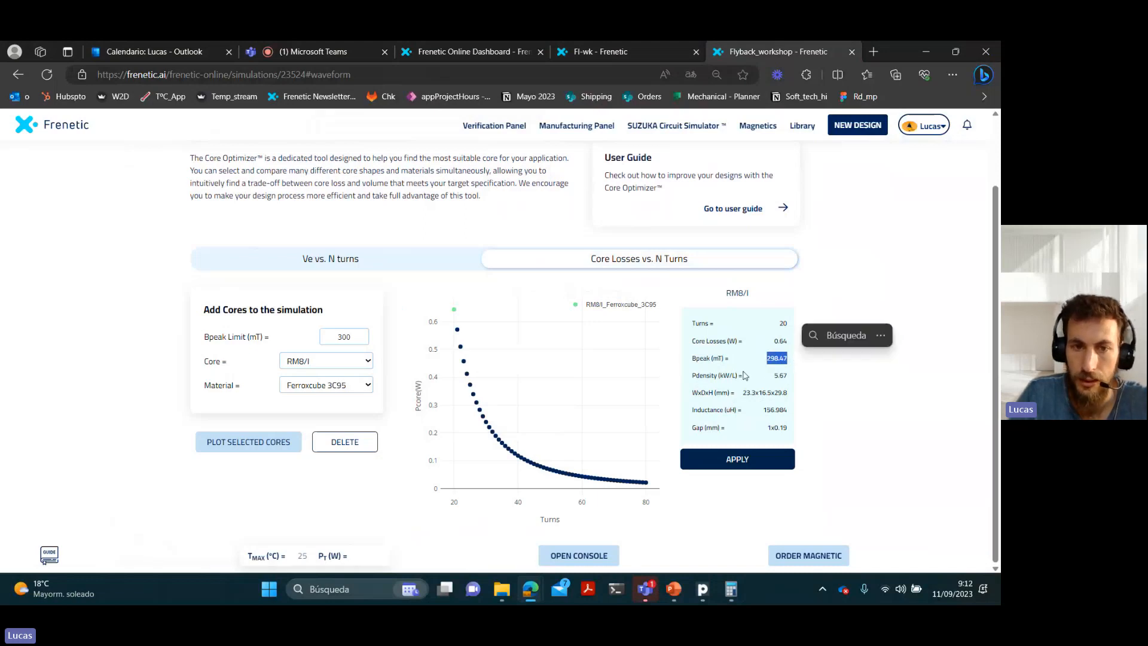
pyautogui.click(469, 375)
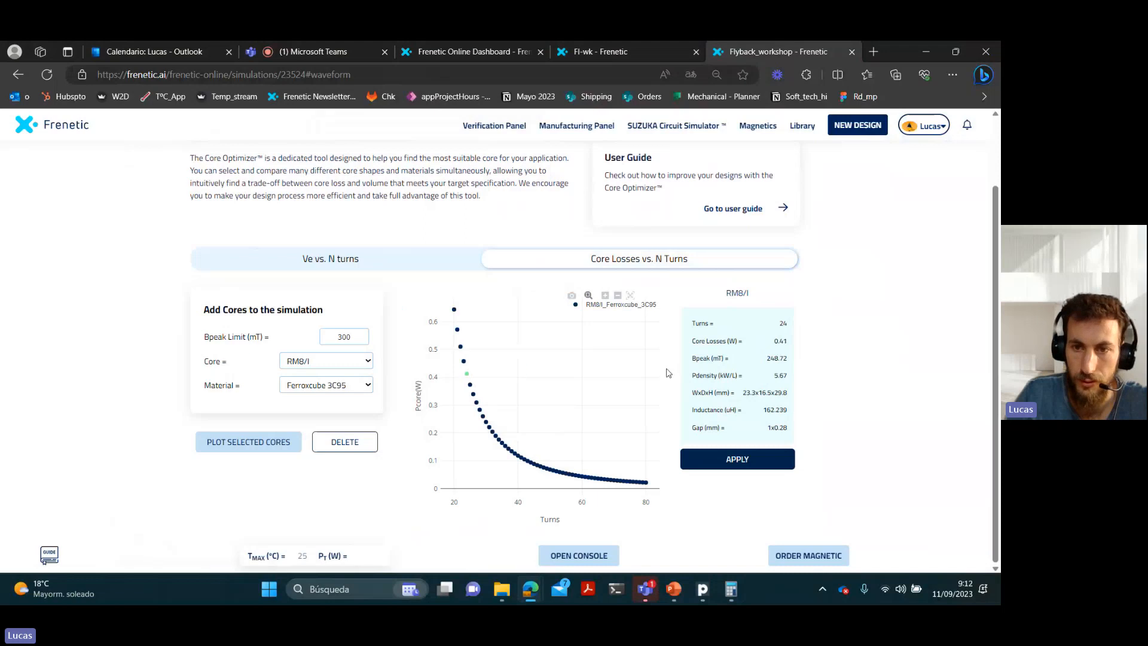
pyautogui.click(721, 464)
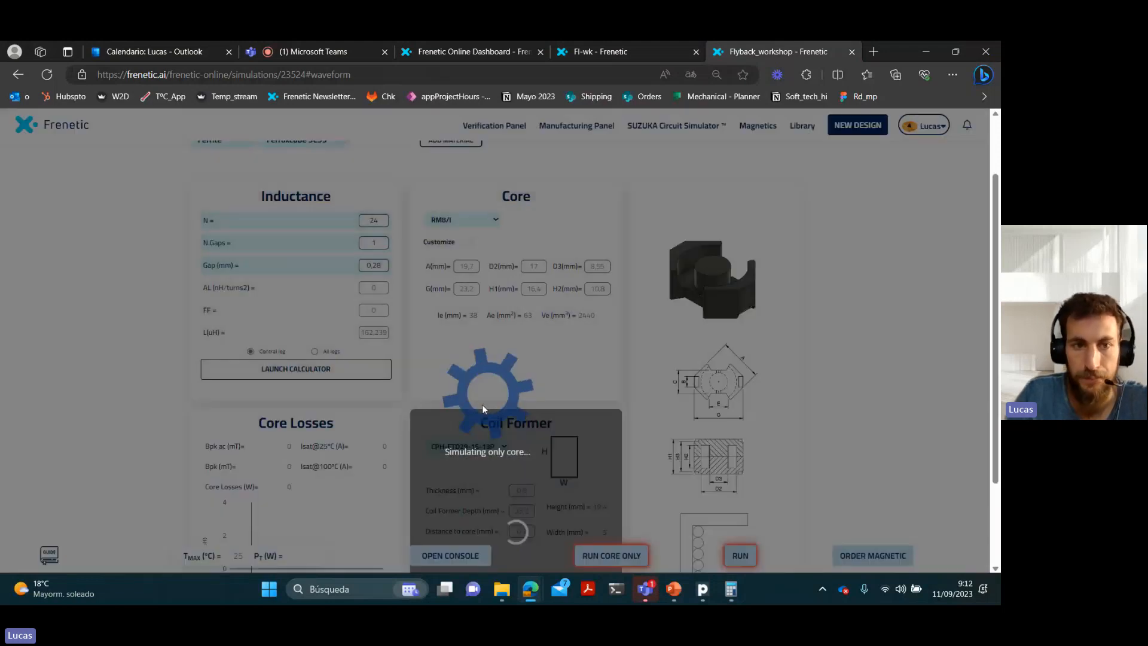
pyautogui.scroll(2, 443, 357)
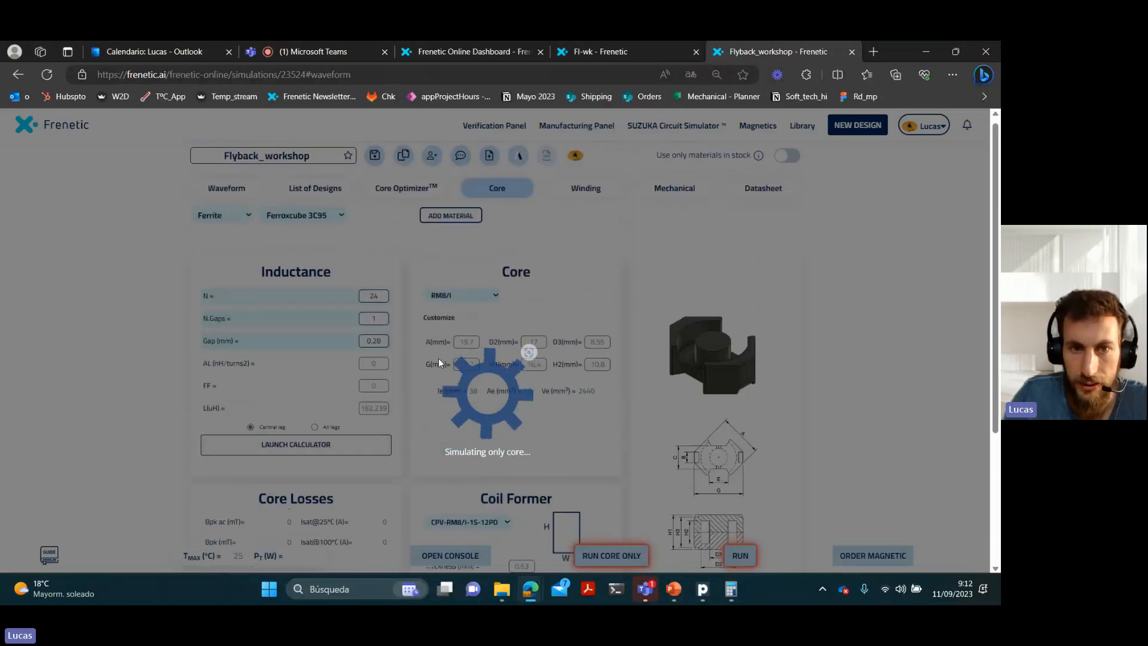
pyautogui.scroll(-3, 473, 278)
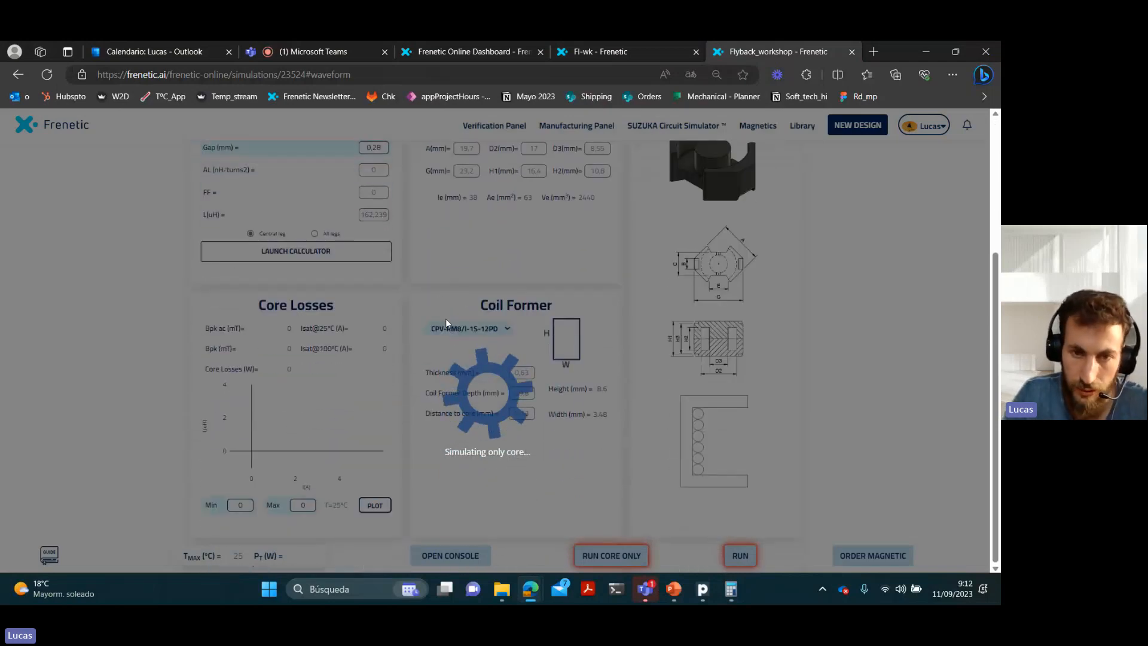
pyautogui.scroll(1, 447, 320)
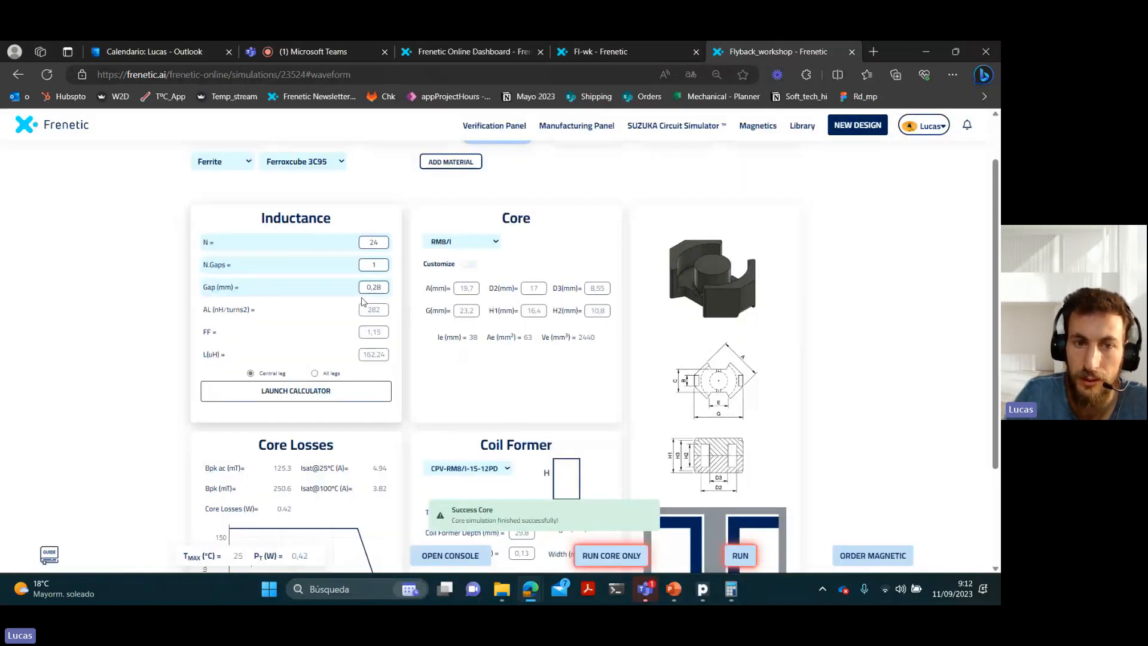
pyautogui.scroll(-2, 358, 299)
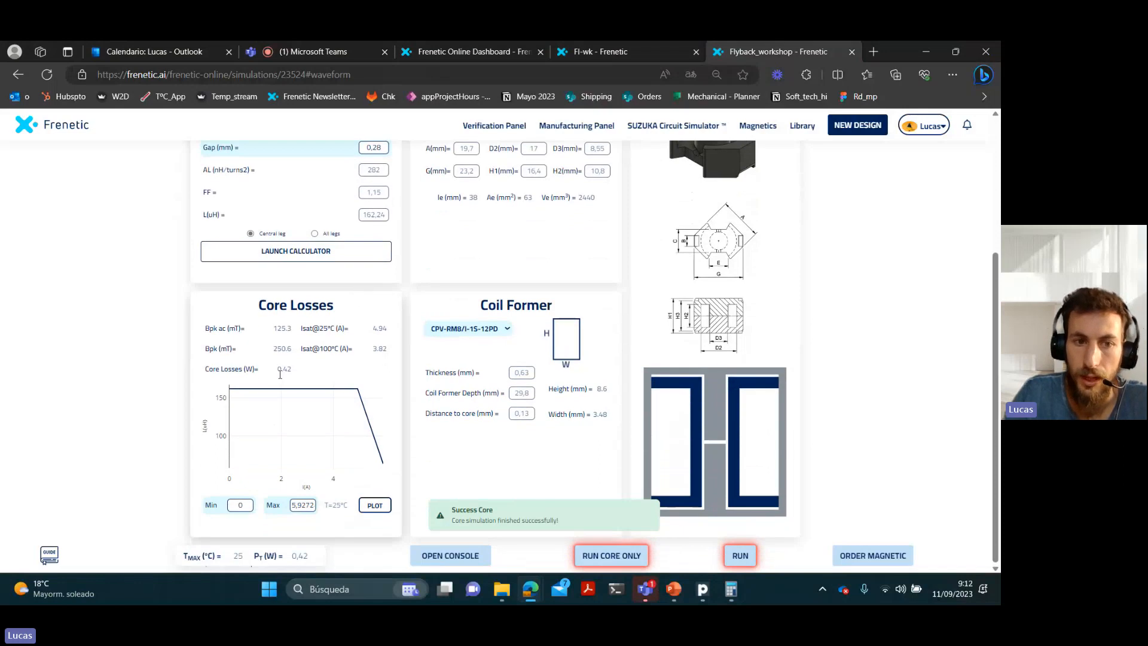
pyautogui.moveTo(279, 369); pyautogui.dragTo(305, 375)
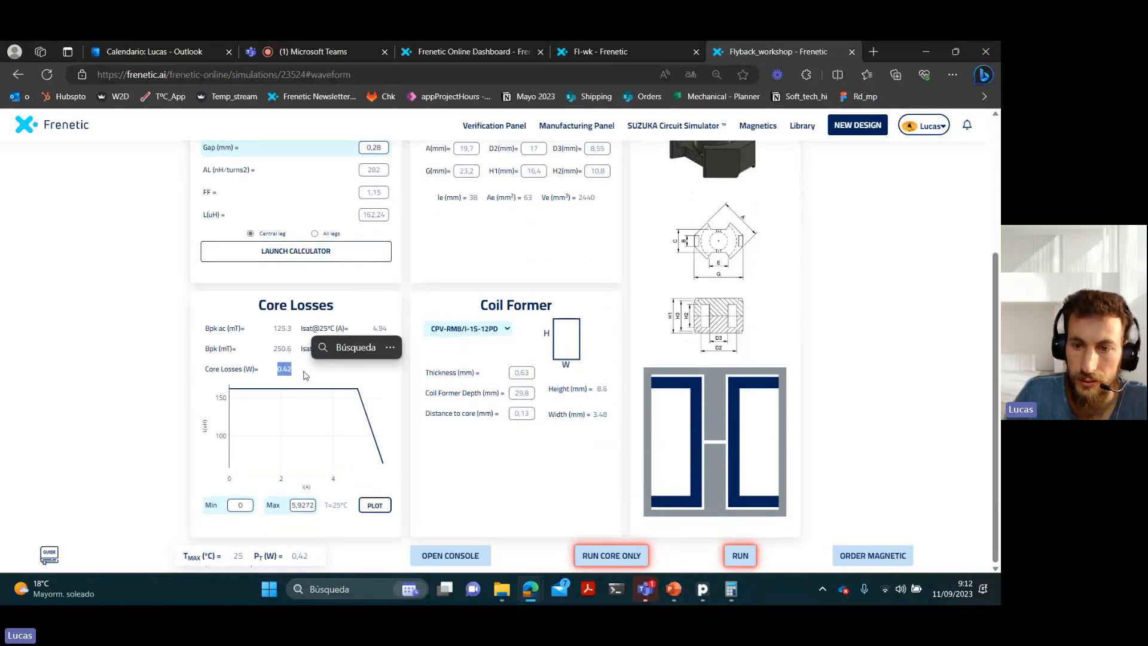
# Define the primary winding as round enamel wire with 1 parallel, 2 layers and a 0.5 mm strand diameter.
pyautogui.scroll(3, 305, 375)
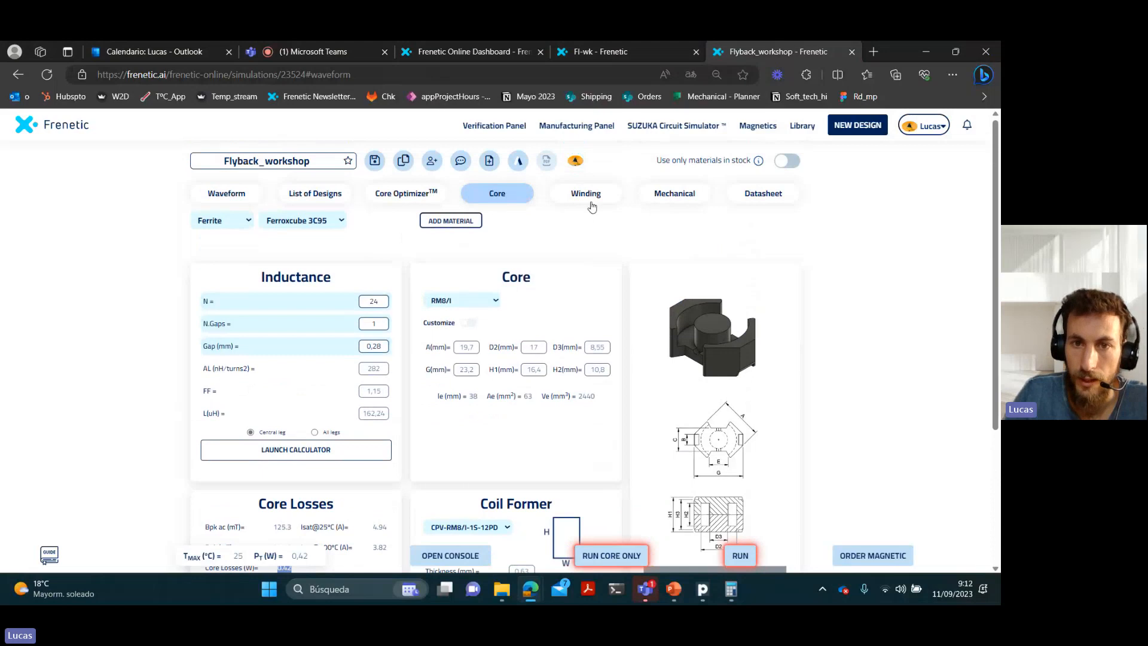
pyautogui.click(591, 197)
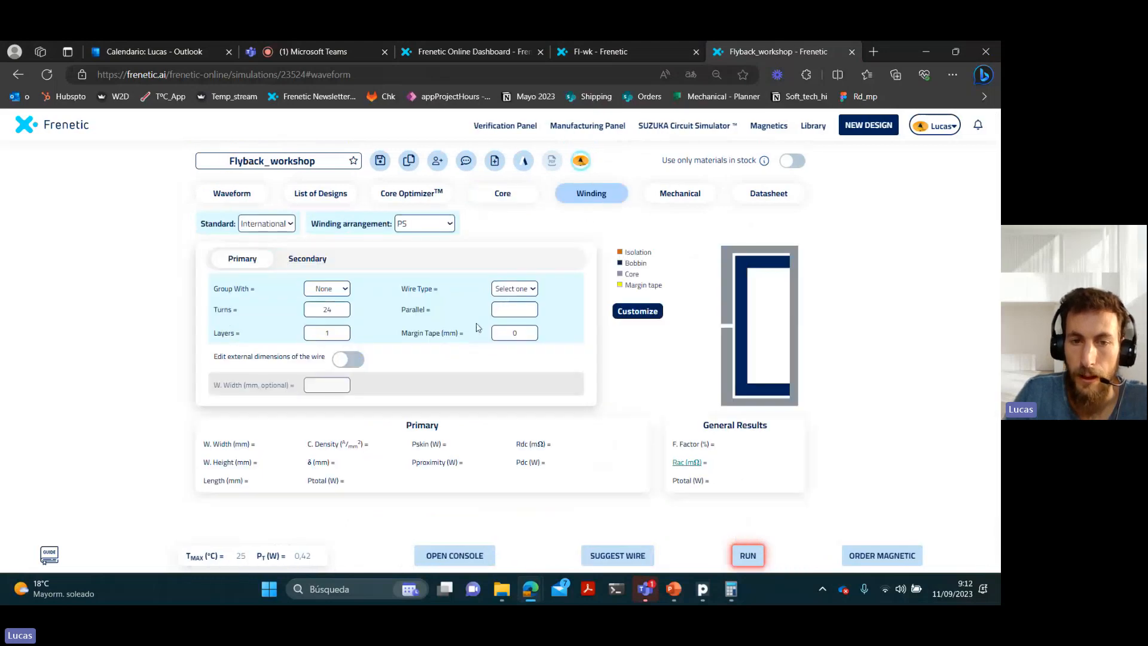
pyautogui.click(517, 296)
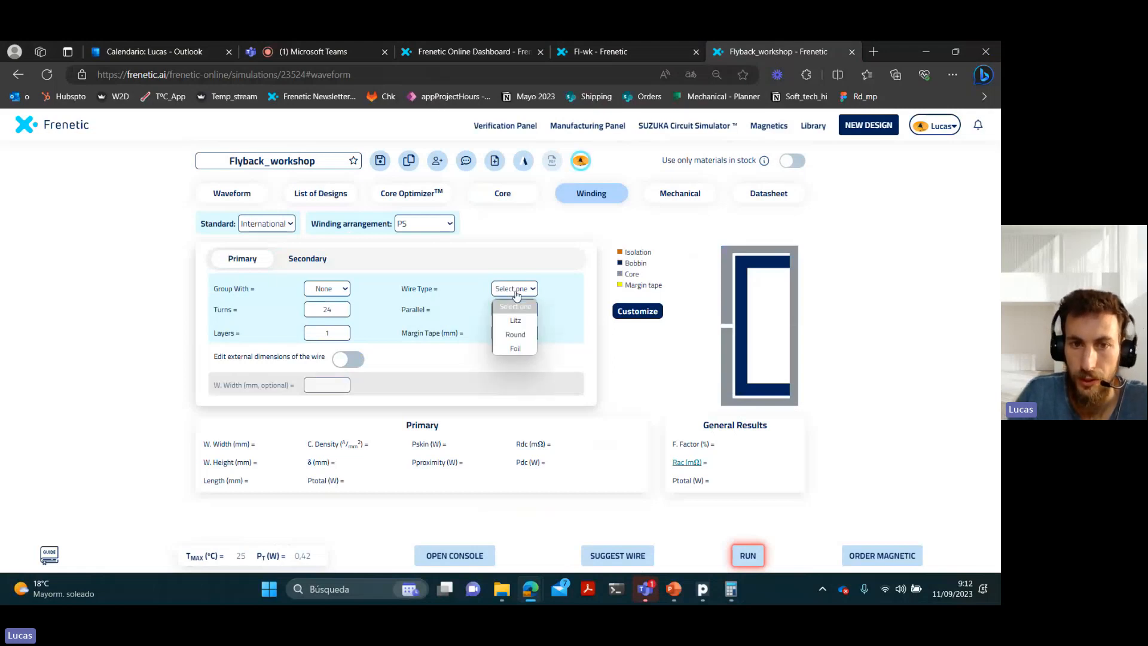
pyautogui.click(516, 335)
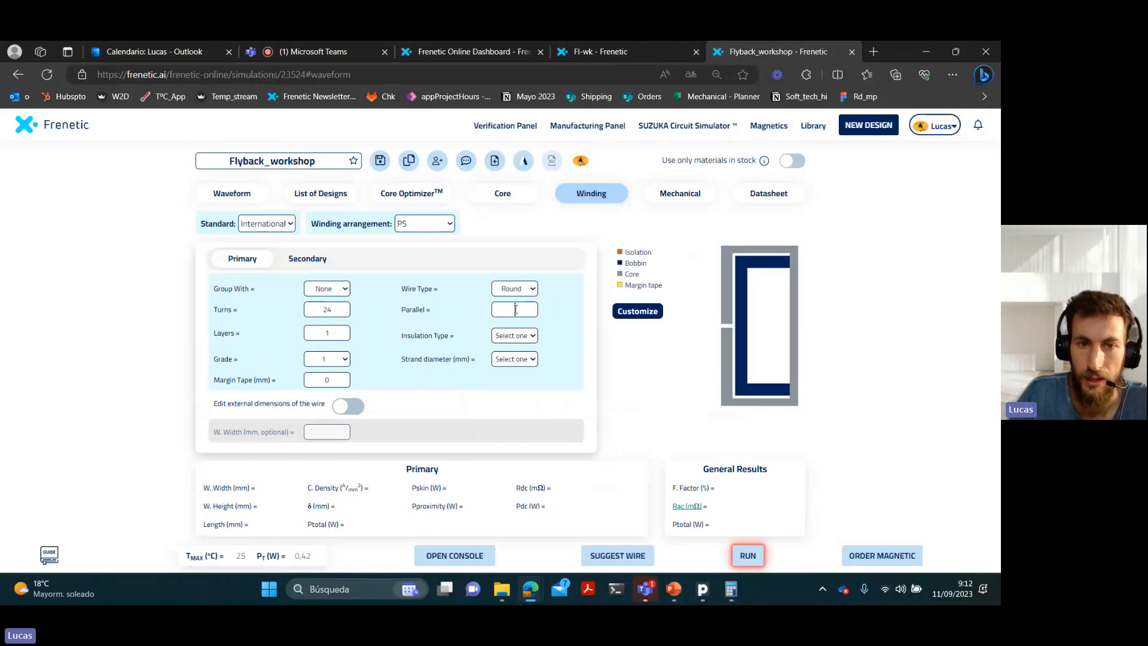
pyautogui.click(526, 333)
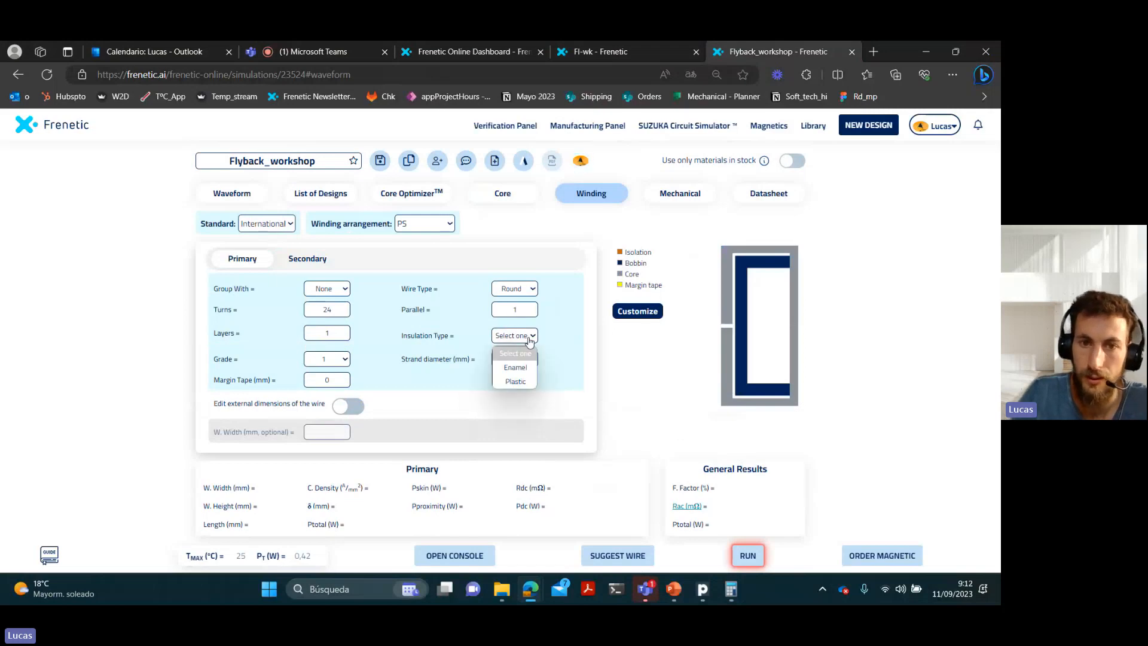
pyautogui.click(515, 367)
pyautogui.click(525, 361)
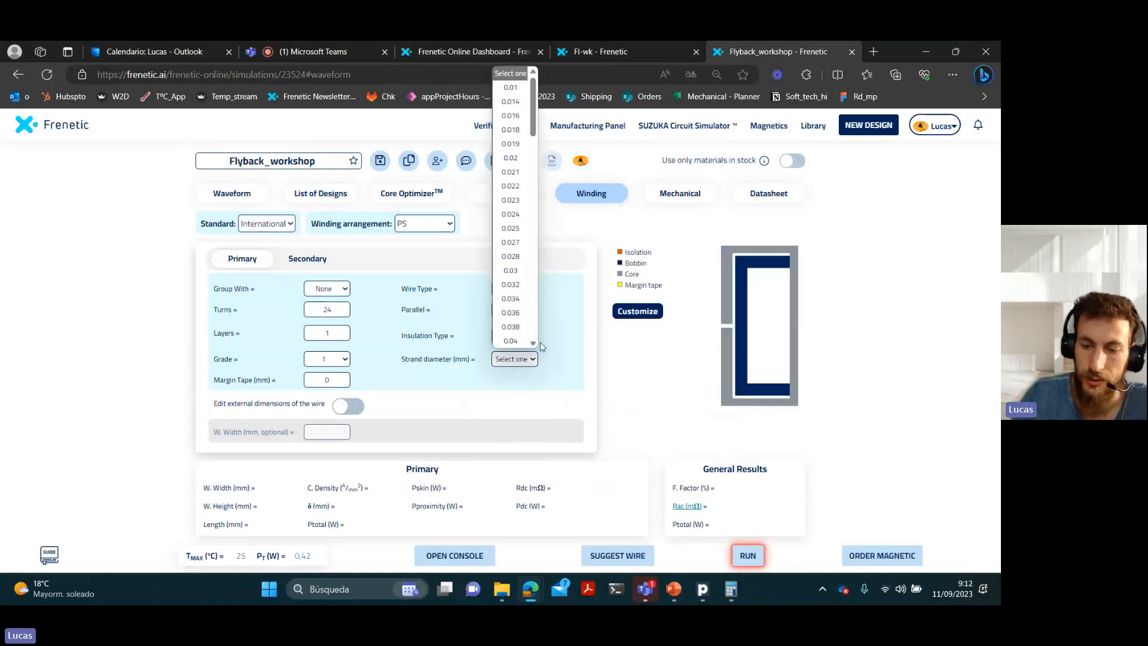
pyautogui.write('0.5')
pyautogui.press('Return')
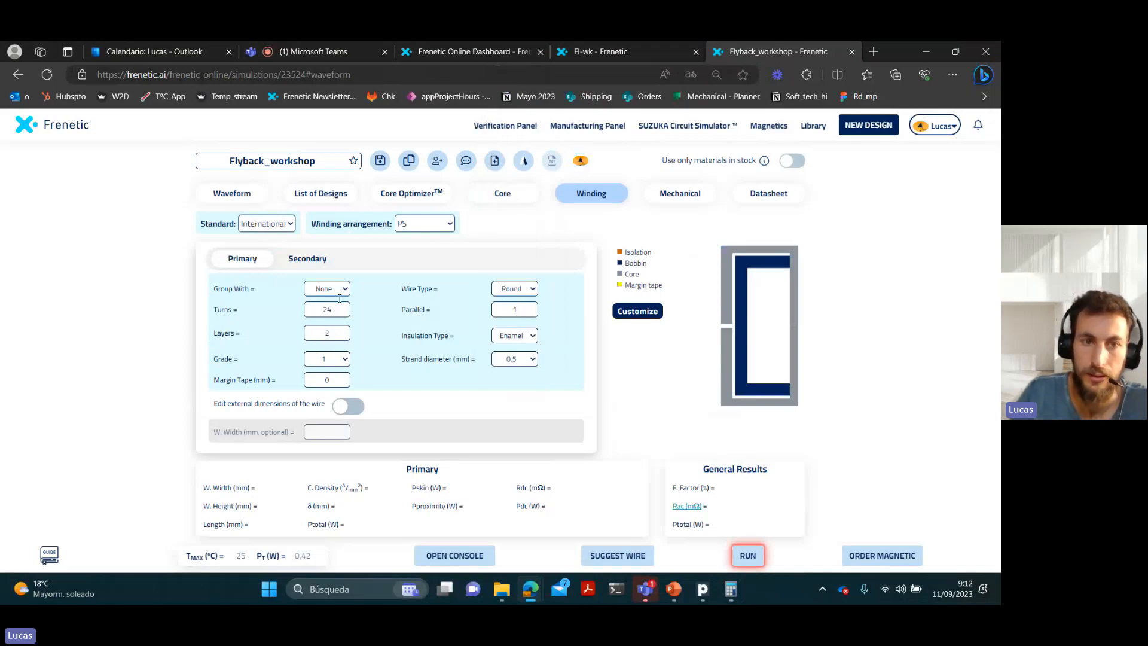
# Define the secondary winding as unserved Litz wire with 1 parallel, 120 strands of 0.1 mm diameter and 3 insulation layers.
pyautogui.click(315, 262)
pyautogui.click(515, 288)
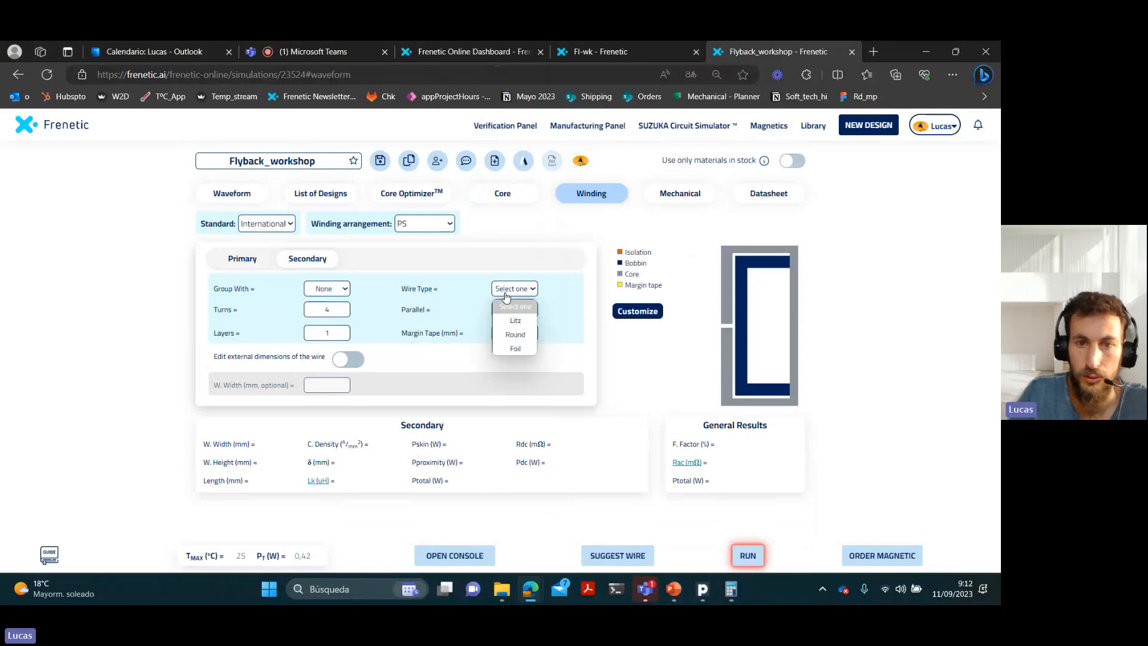
pyautogui.click(516, 322)
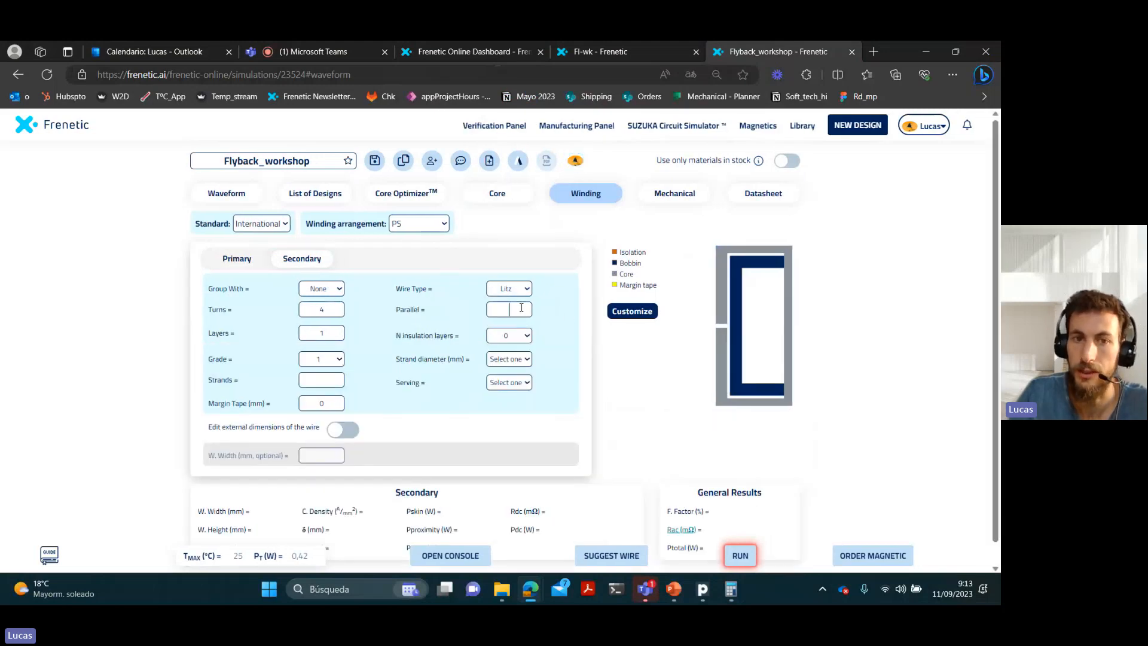
pyautogui.click(502, 362)
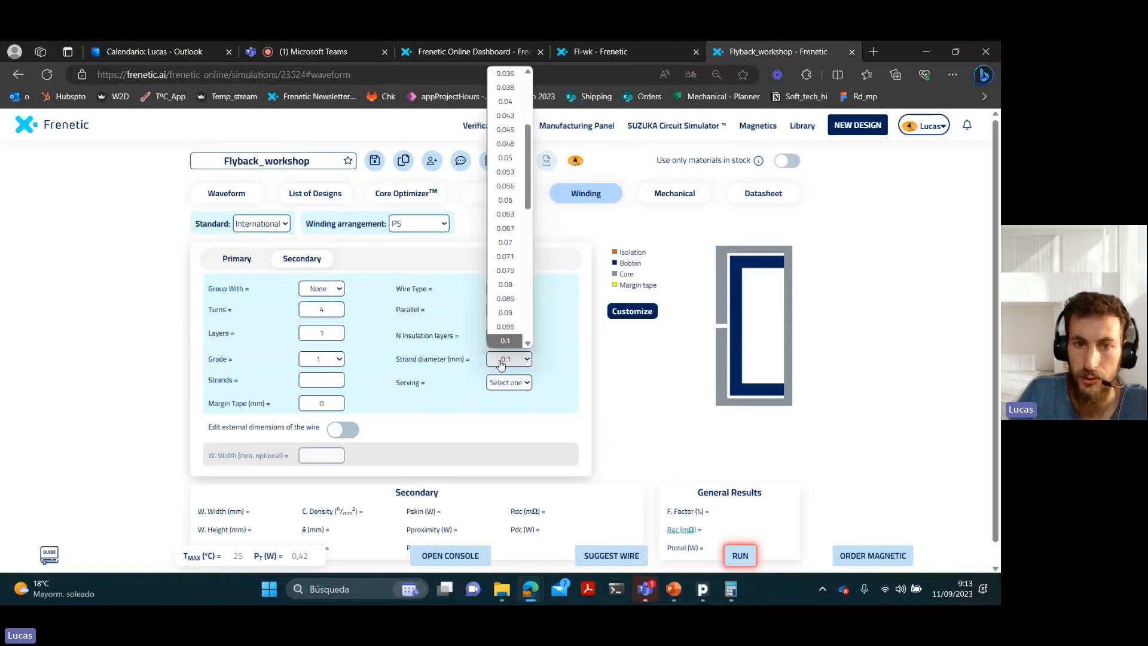
pyautogui.click(501, 363)
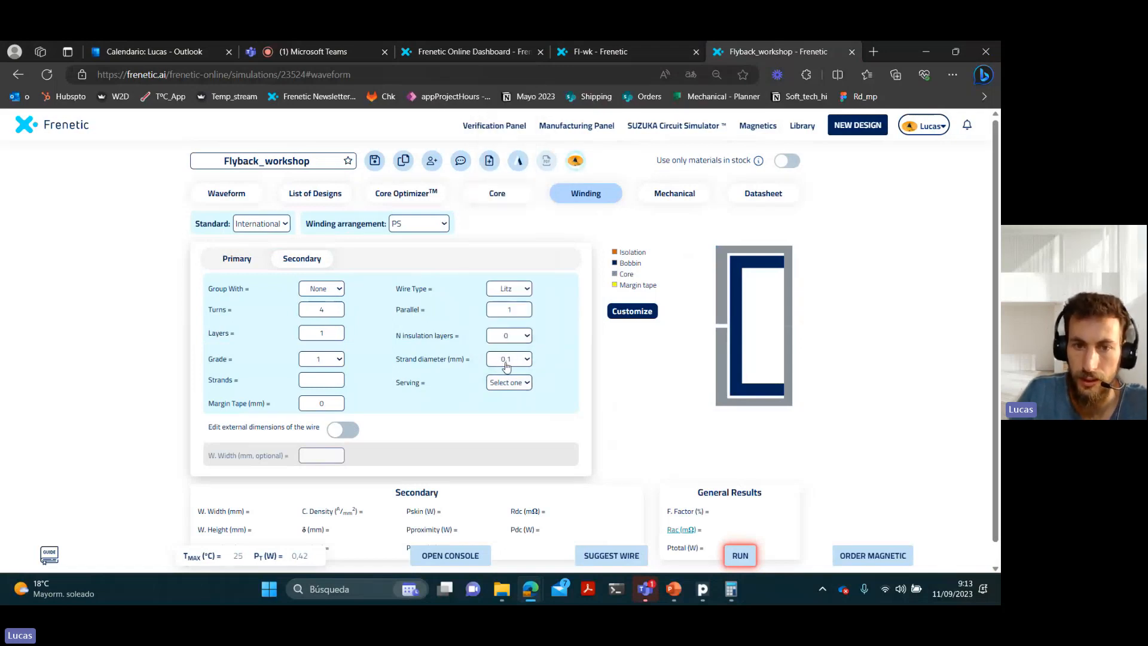
pyautogui.click(526, 384)
pyautogui.click(507, 428)
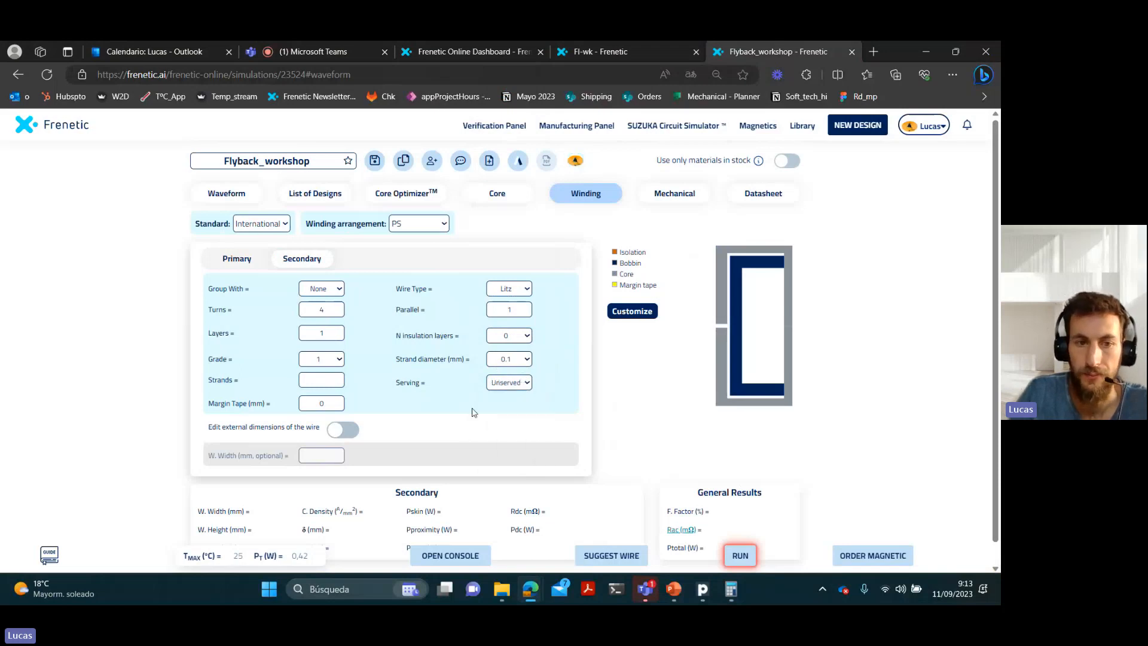
pyautogui.doubleClick(318, 381)
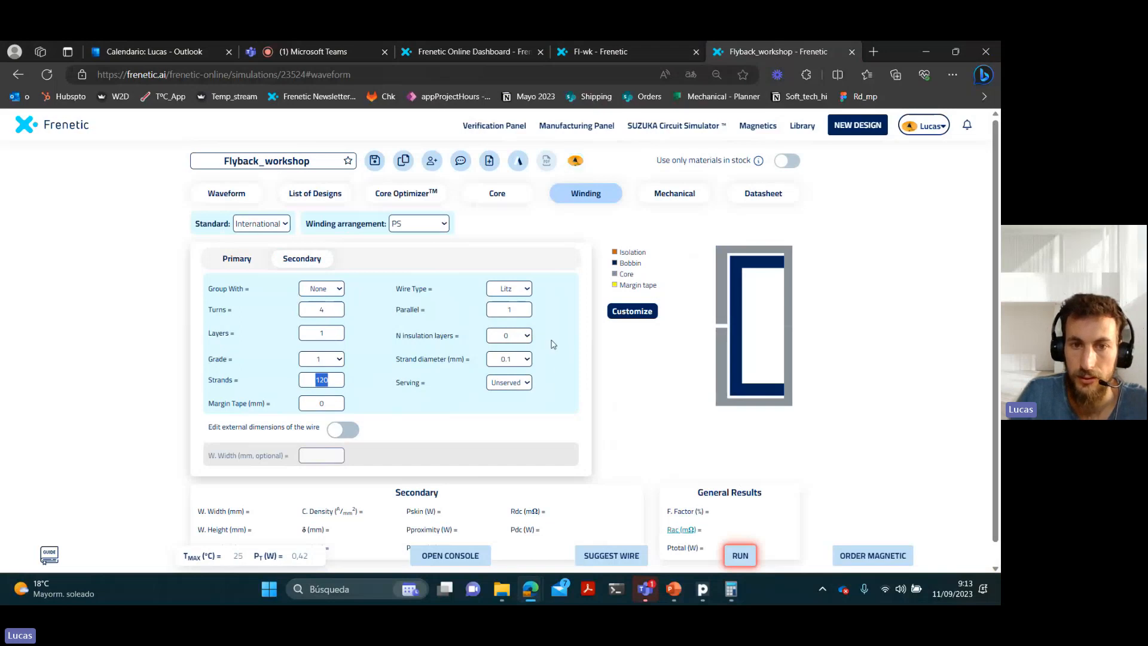
pyautogui.click(517, 337)
pyautogui.click(513, 411)
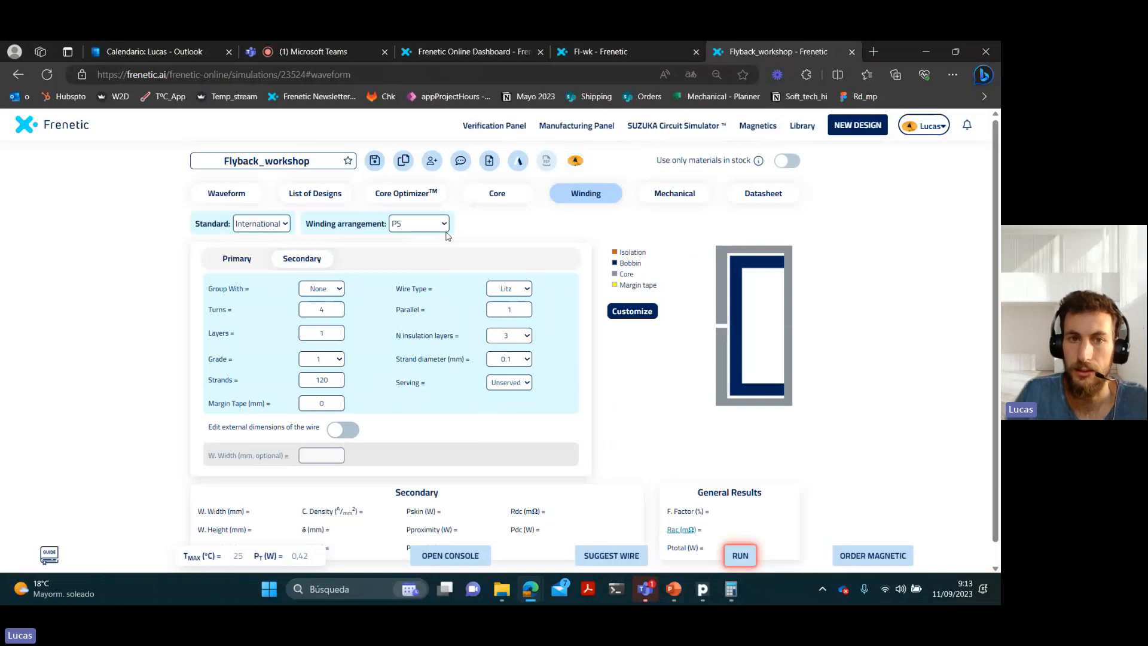
# Set the winding arrangement to PSP, then simulate the windings and check the maximum temperature.
pyautogui.click(413, 232)
pyautogui.click(414, 257)
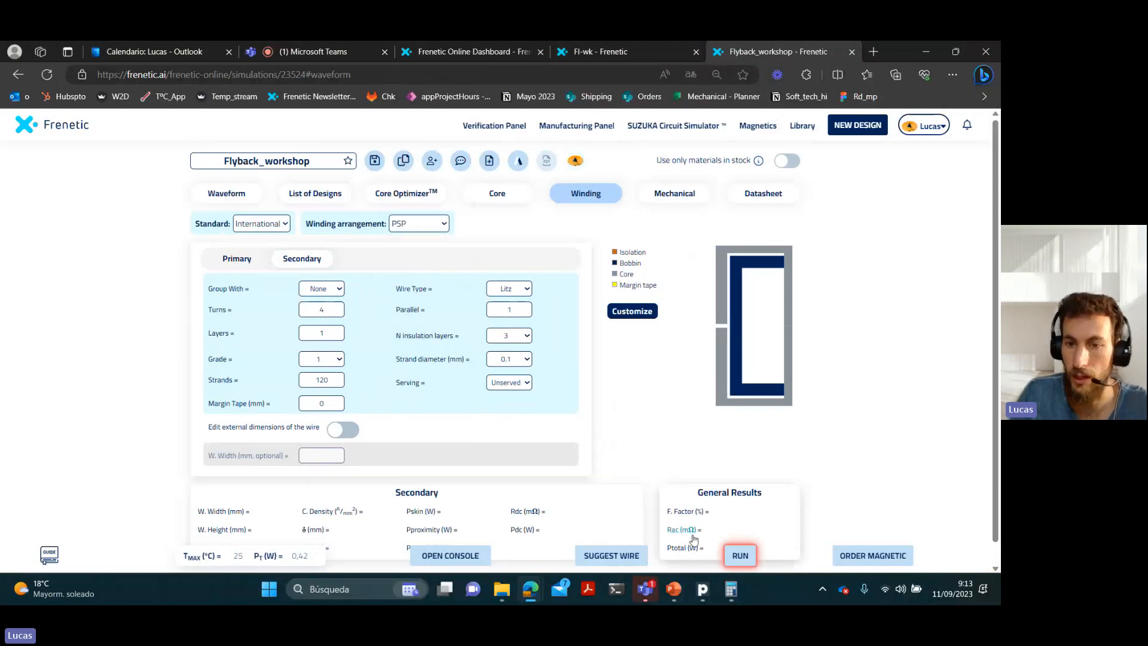
pyautogui.click(740, 556)
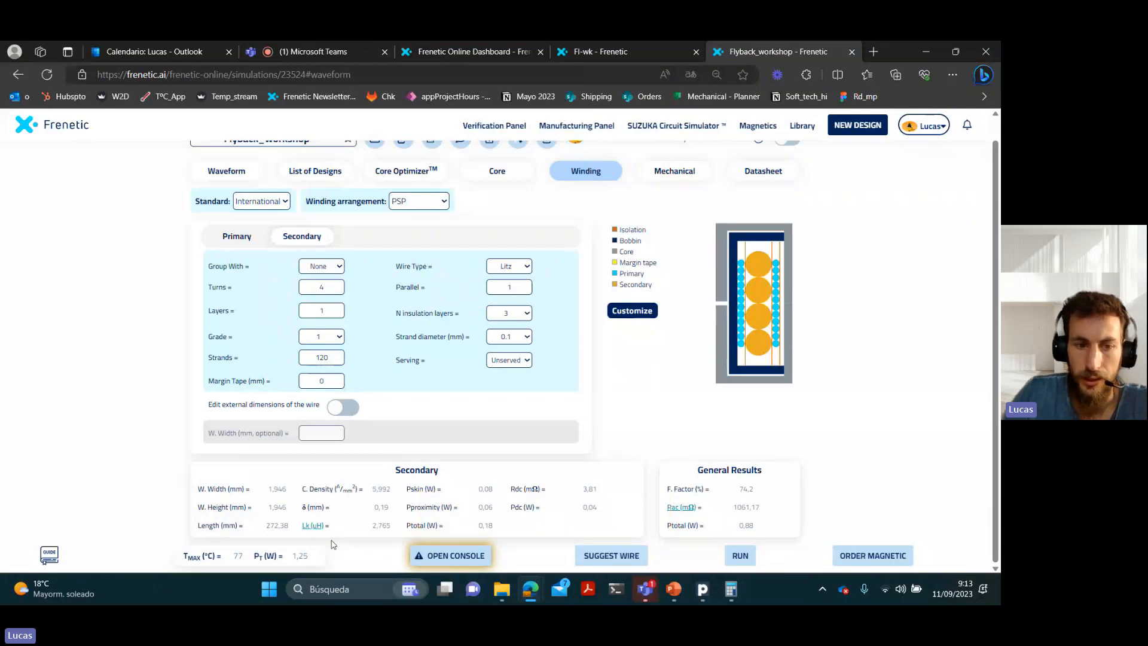
pyautogui.doubleClick(238, 556)
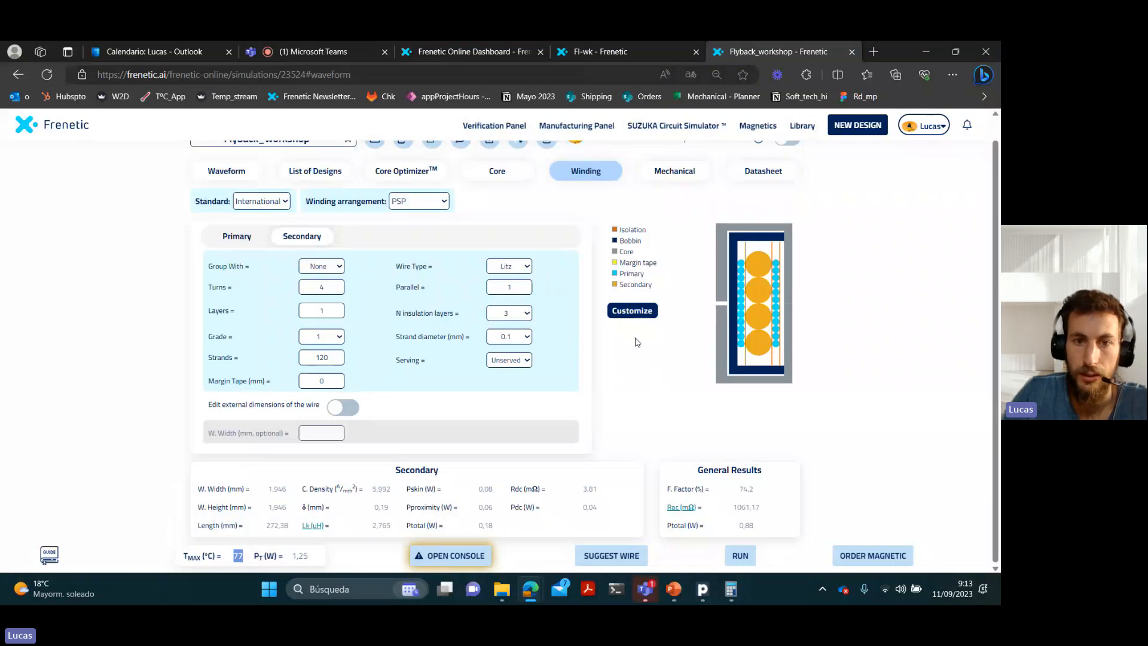
pyautogui.click(658, 380)
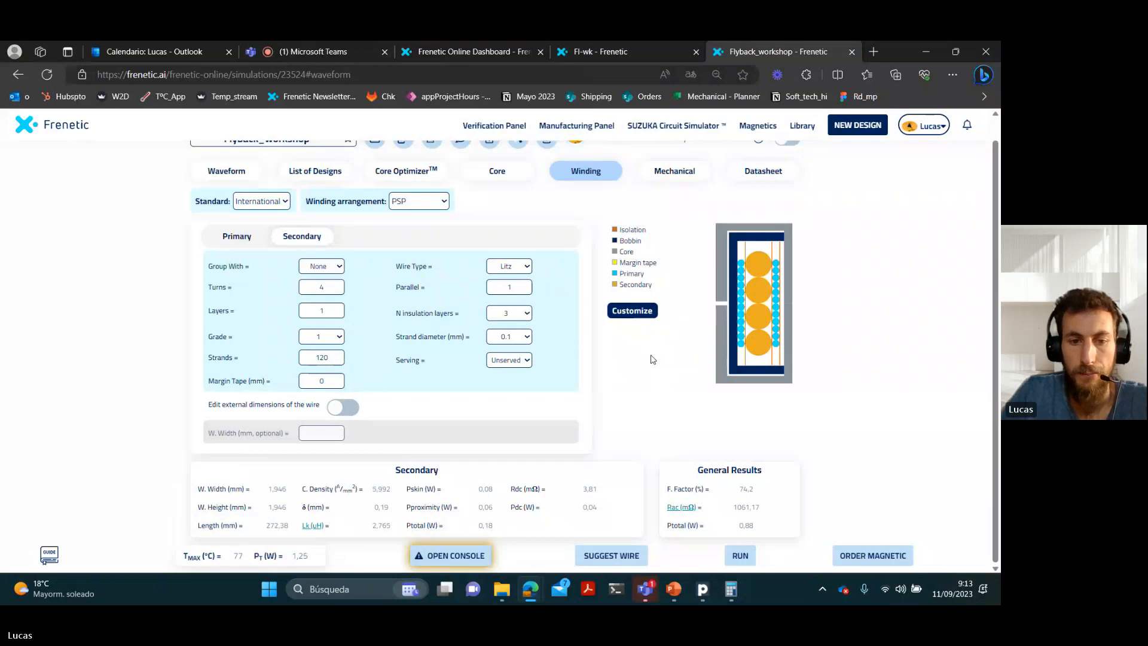
# Assign the primary winding to pin 1 and pins 3-5 in the mechanical pinout, checking the primary winding's configuration.
pyautogui.click(682, 177)
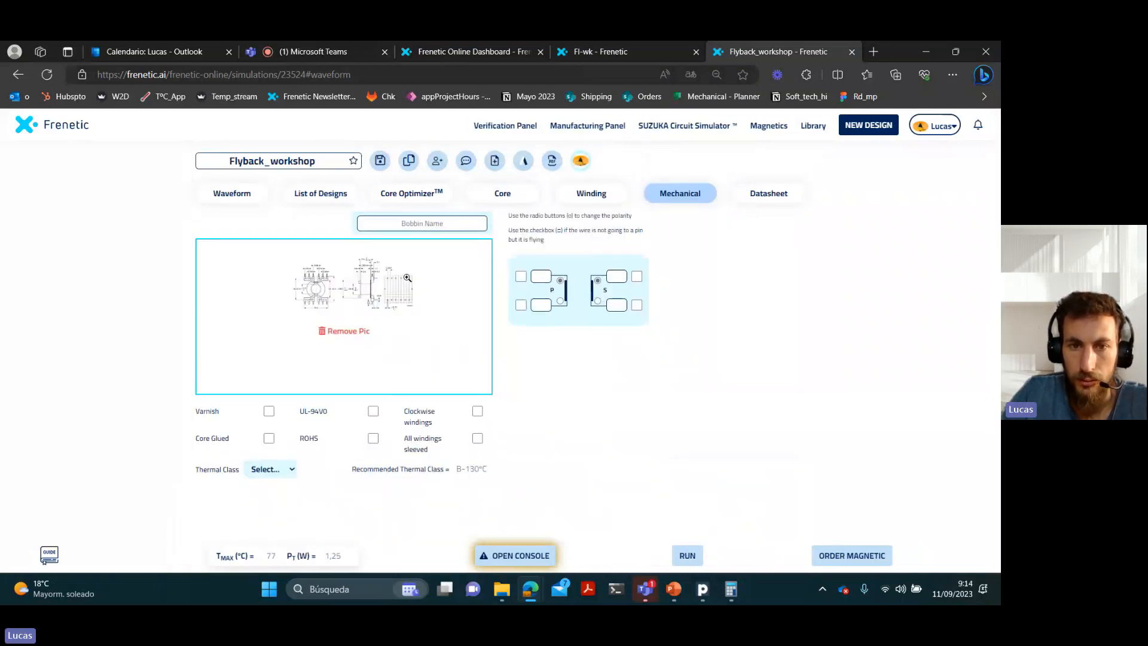
pyautogui.click(546, 276)
pyautogui.write('1')
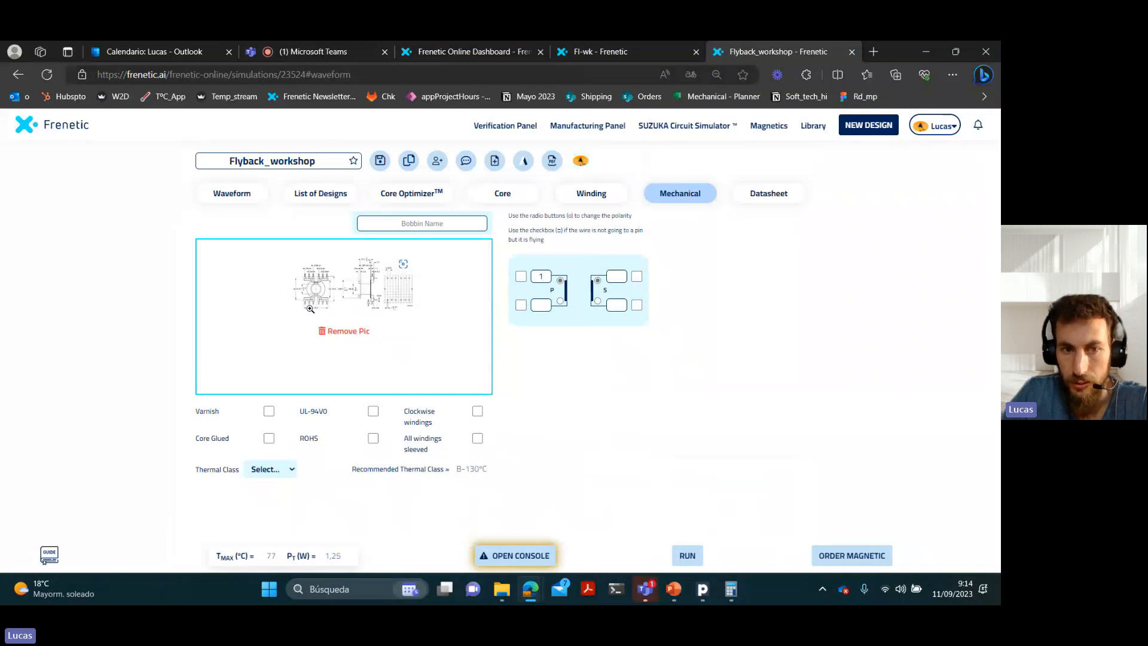
pyautogui.click(580, 201)
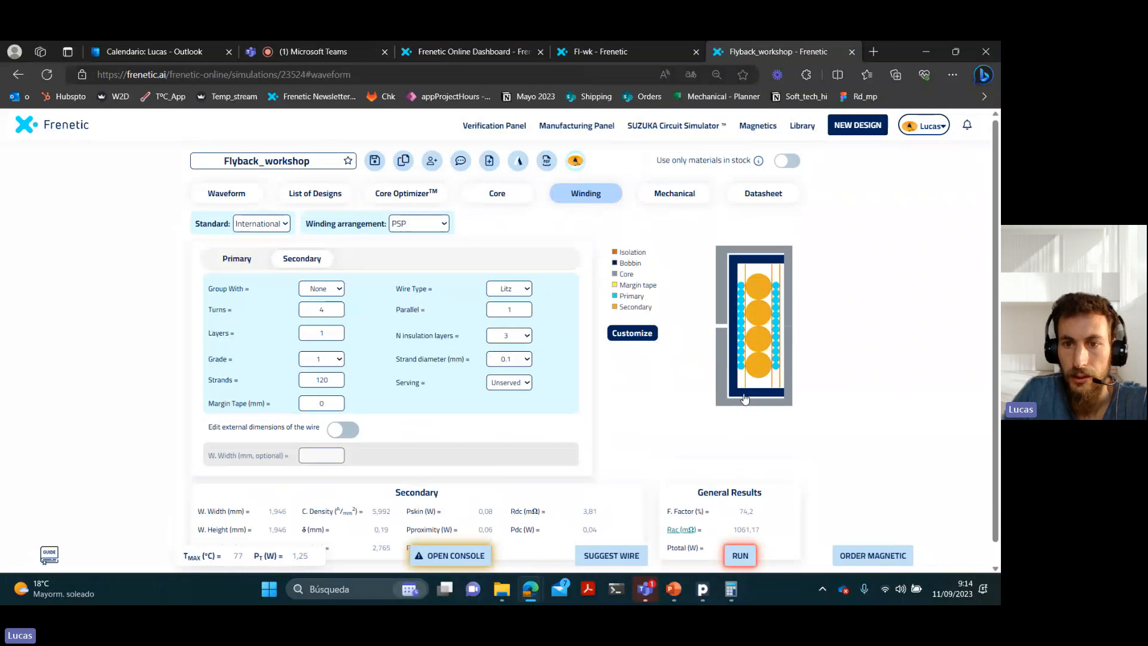
pyautogui.click(252, 266)
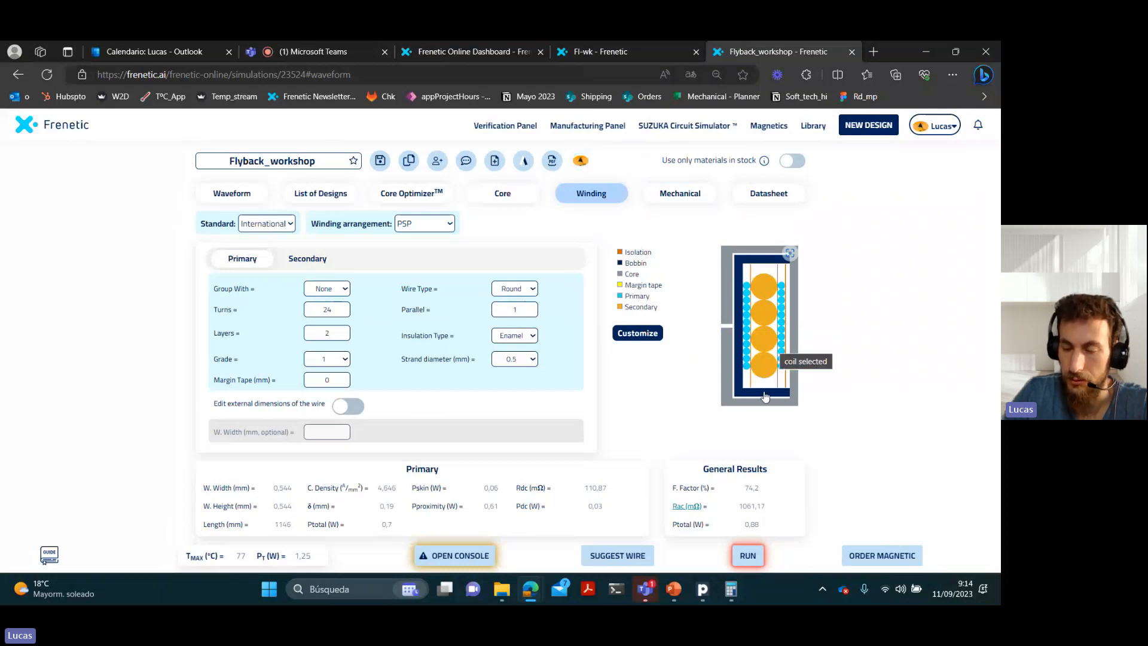
pyautogui.click(688, 199)
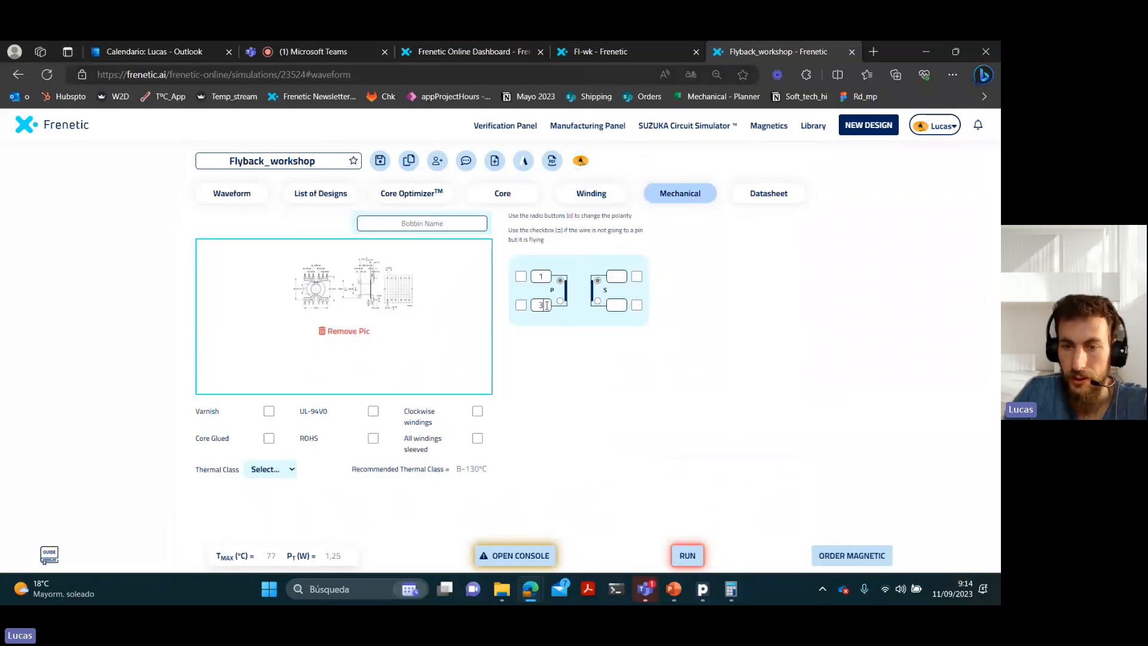
pyautogui.write('-5')
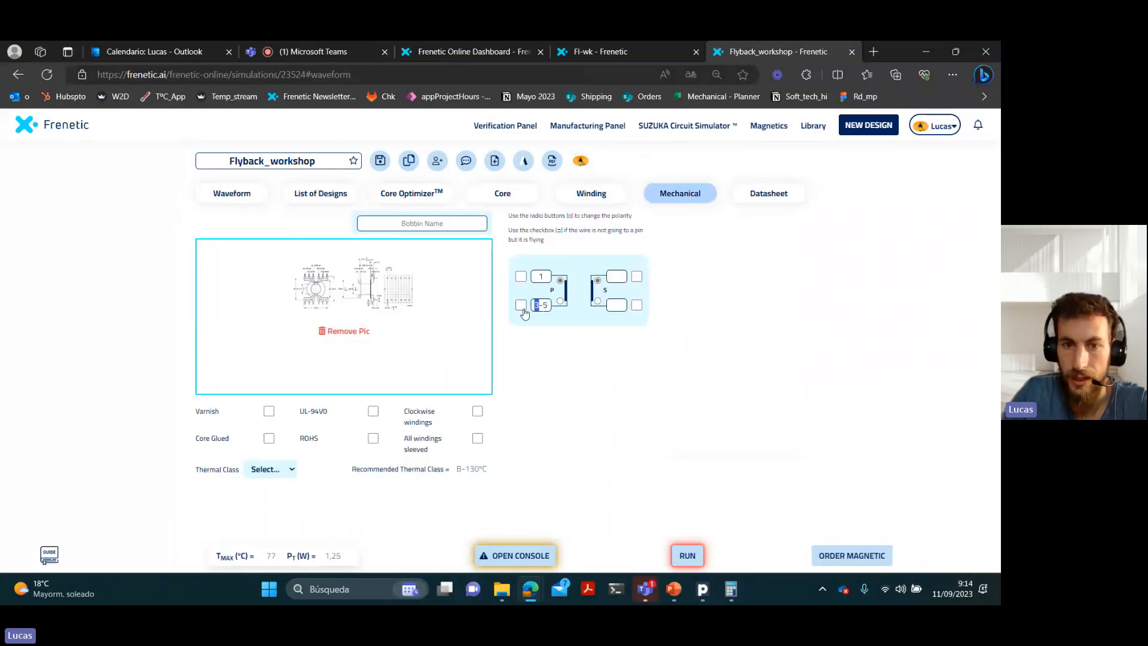
pyautogui.click(548, 308)
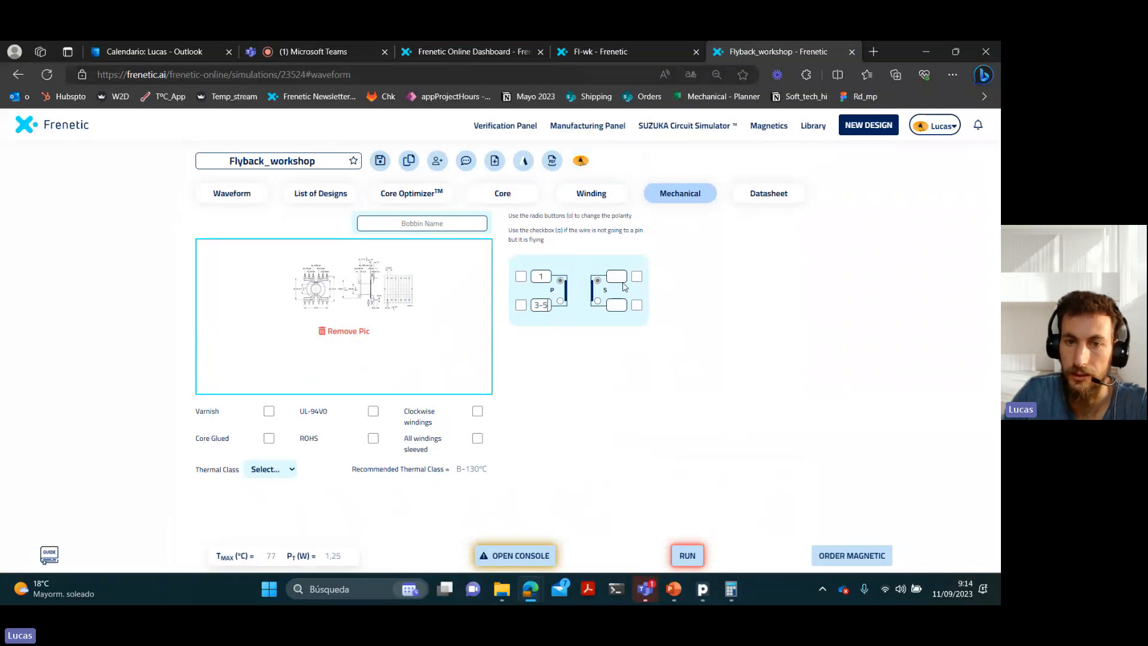
# Set the thermal class to B-130°C and define secondary outputs A and B as flying leads 20 mm long.
pyautogui.click(289, 470)
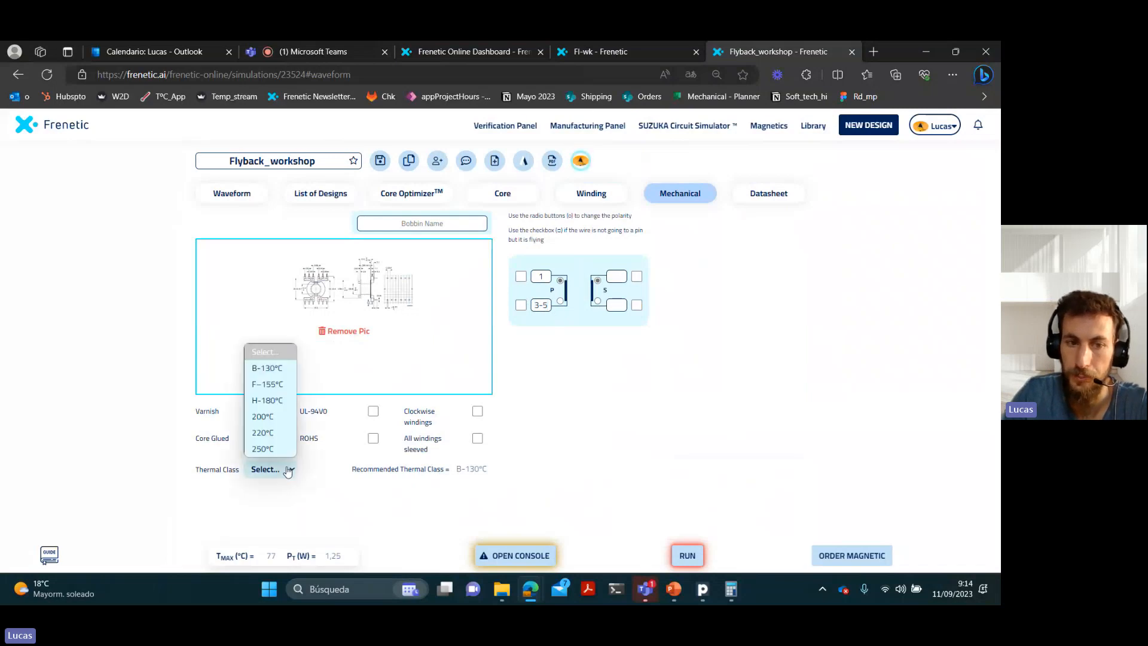
pyautogui.click(287, 376)
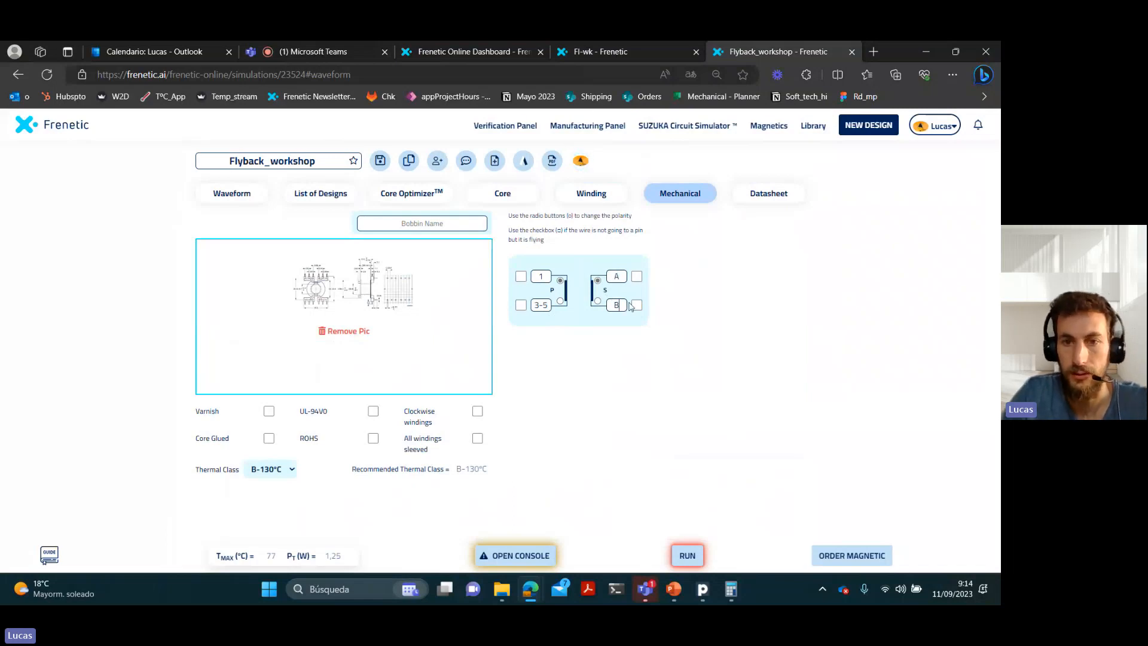
pyautogui.click(637, 278)
pyautogui.click(637, 305)
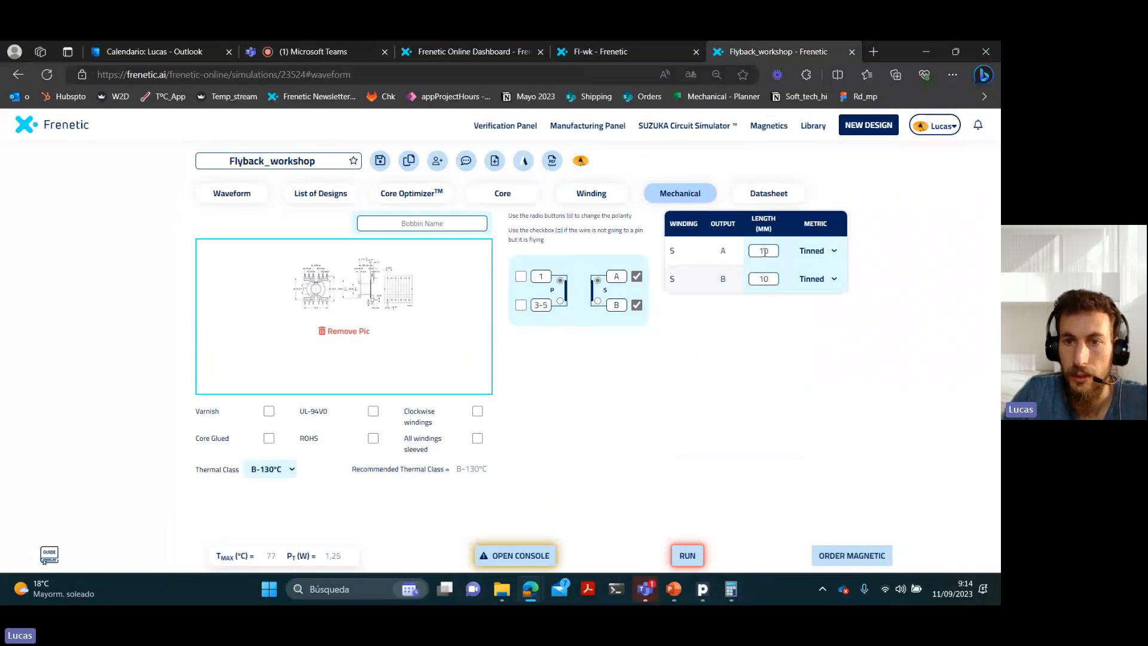
pyautogui.write('2')
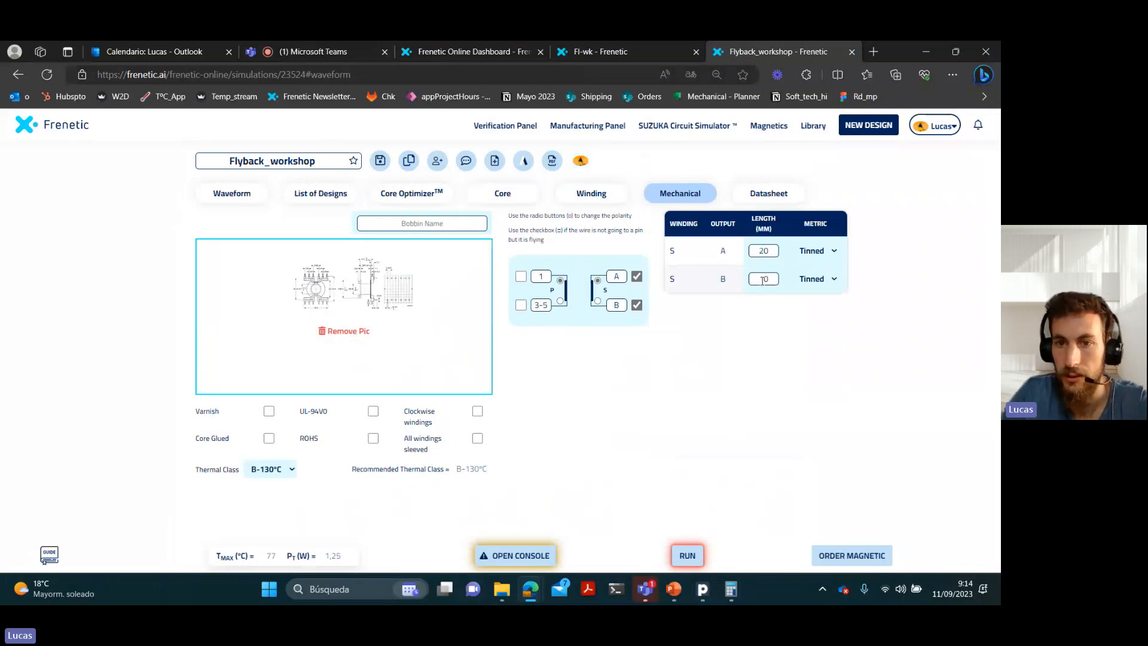
pyautogui.write('2')
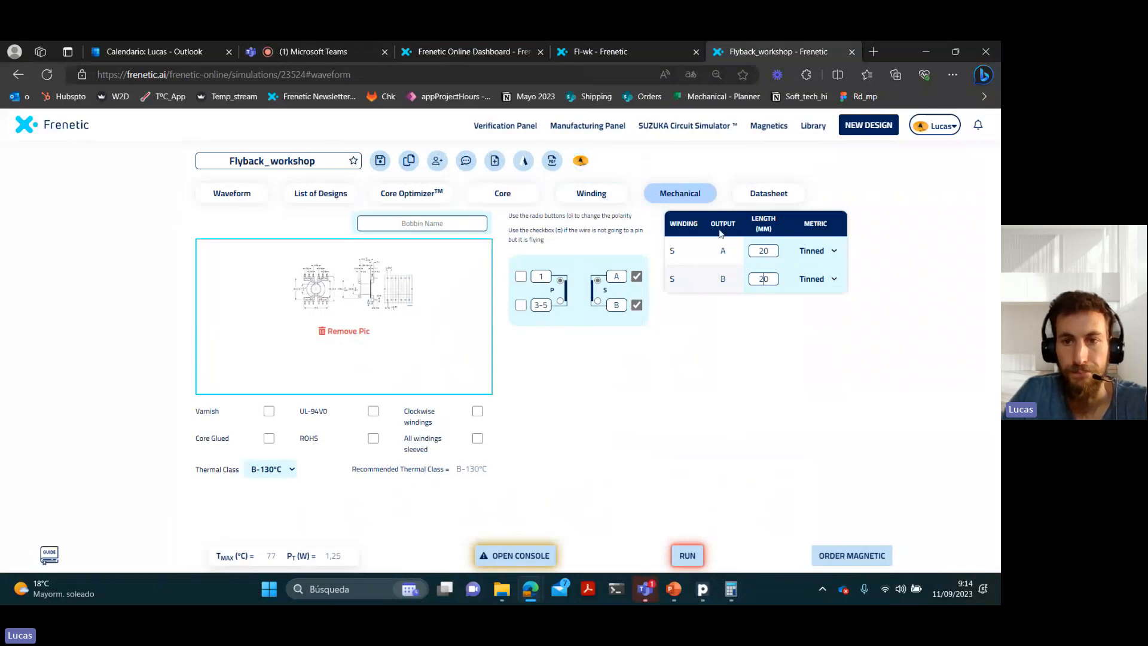
# Review the design's datasheet from the simulation results through the validation tests to the magnetic comments.
pyautogui.click(767, 194)
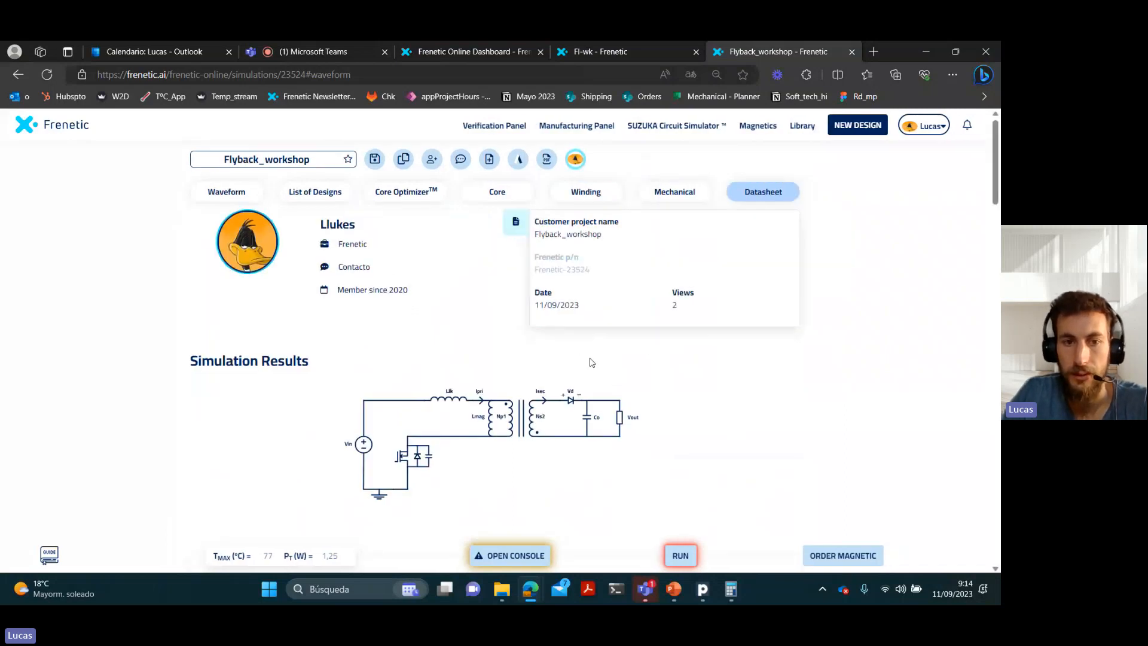
pyautogui.scroll(-15, 592, 359)
pyautogui.scroll(-15, 622, 380)
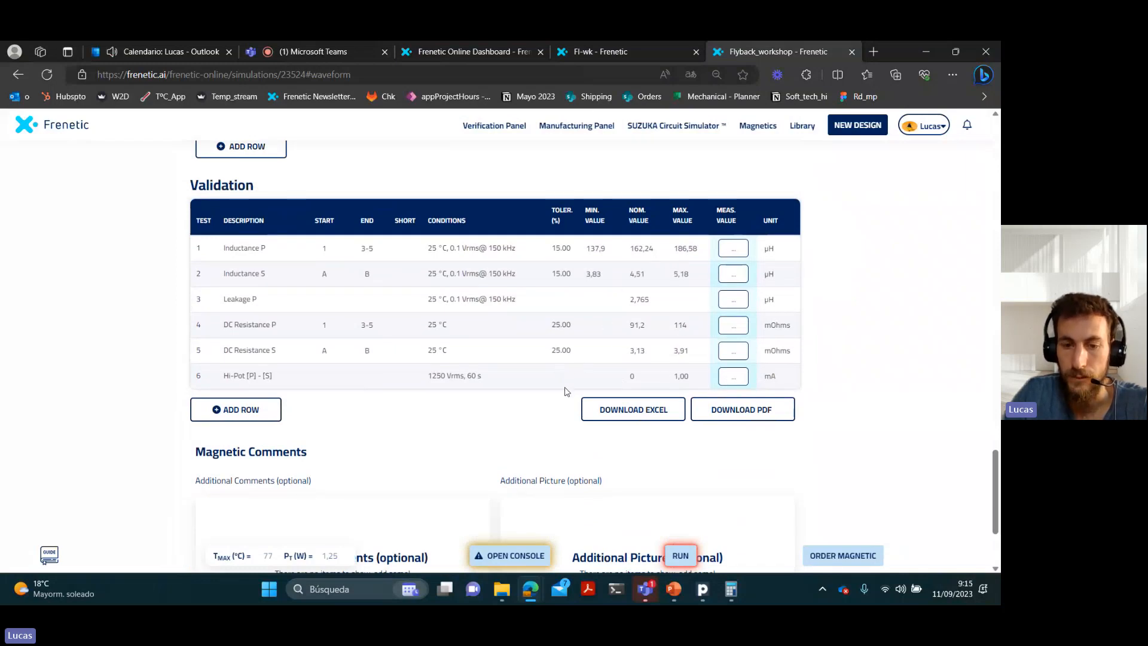
pyautogui.scroll(-3, 567, 392)
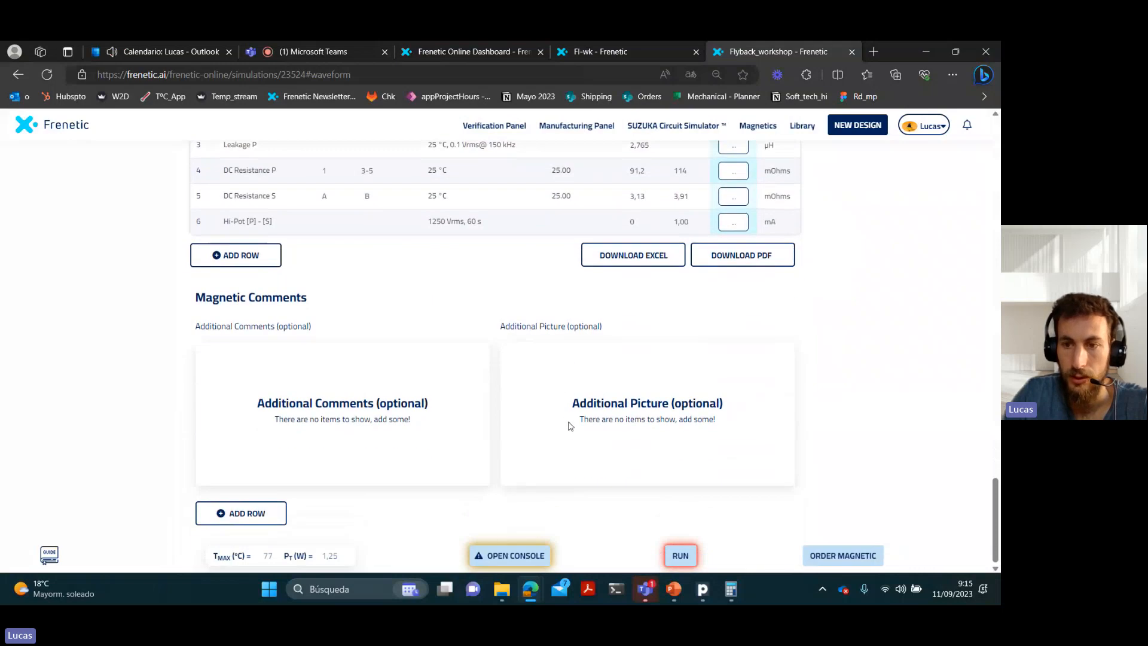
pyautogui.moveTo(995, 520); pyautogui.dragTo(951, 141)
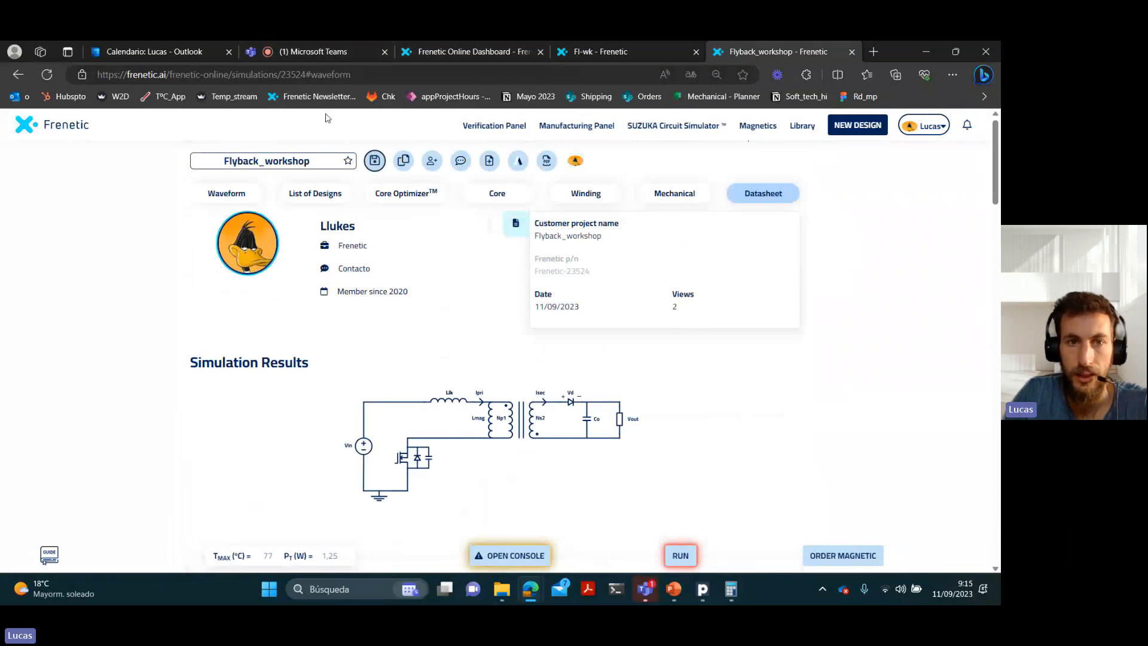
pyautogui.click(327, 50)
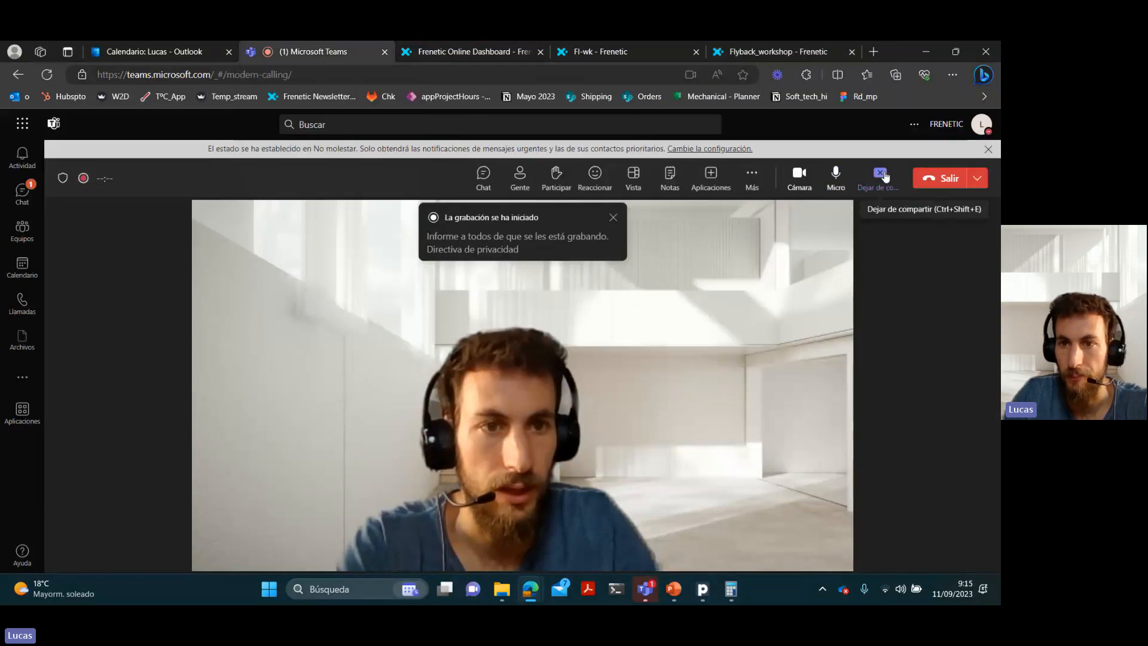